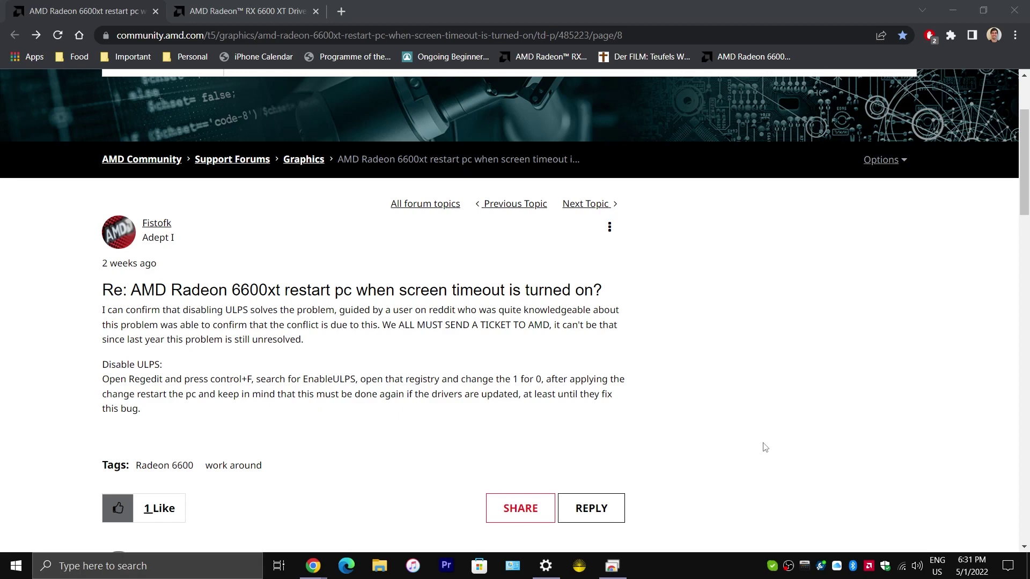
- Scroll through the AMD Community ULPS forum thread to read it
{"action": "scroll", "coordinate": [776, 276], "scroll_direction": "down", "scroll_amount": 1}
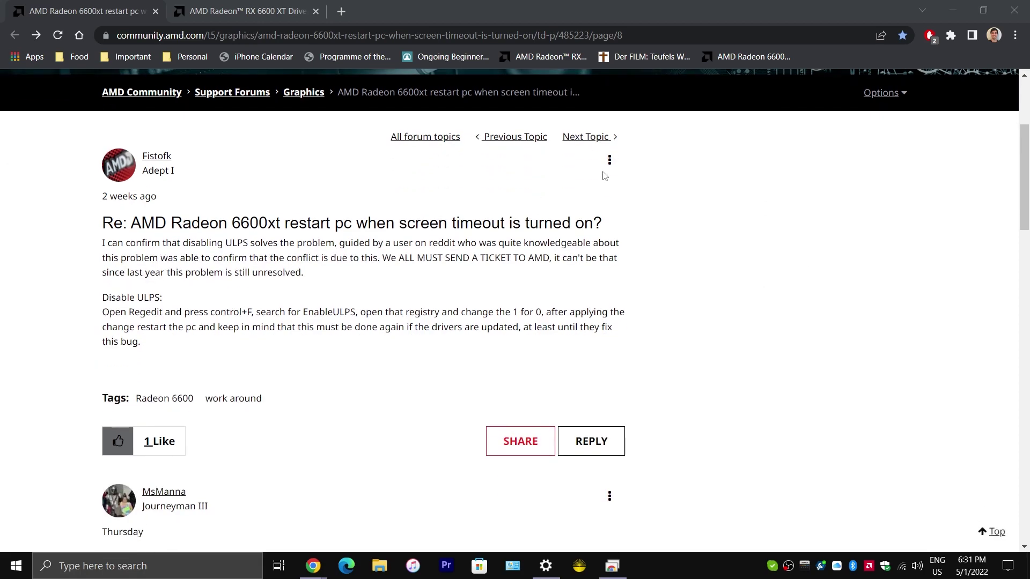
{"action": "scroll", "coordinate": [832, 353], "scroll_direction": "down", "scroll_amount": 4}
{"action": "scroll", "coordinate": [595, 214], "scroll_direction": "down", "scroll_amount": 1}
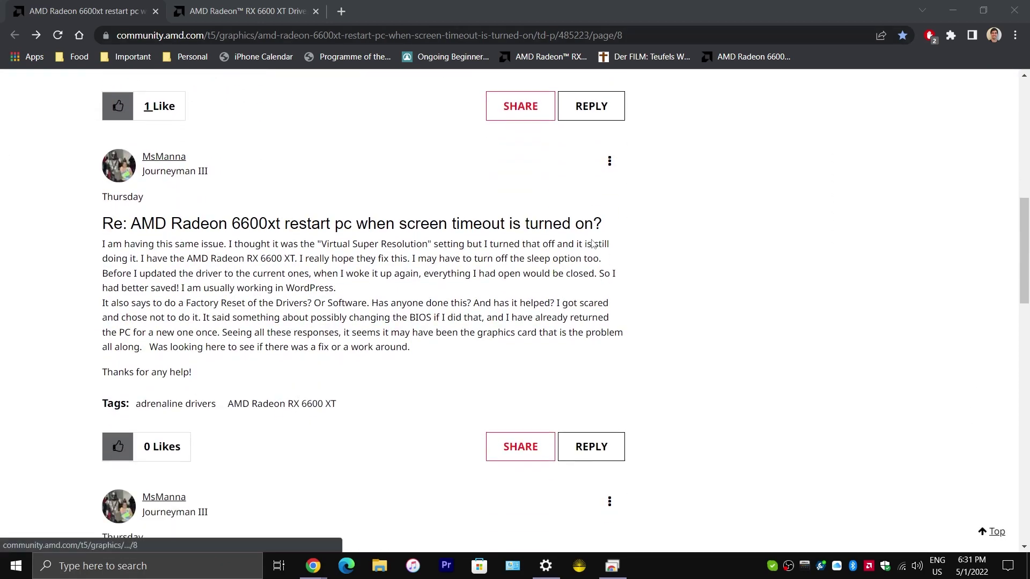
{"action": "scroll", "coordinate": [916, 314], "scroll_direction": "down", "scroll_amount": 4}
{"action": "scroll", "coordinate": [917, 314], "scroll_direction": "down", "scroll_amount": 3}
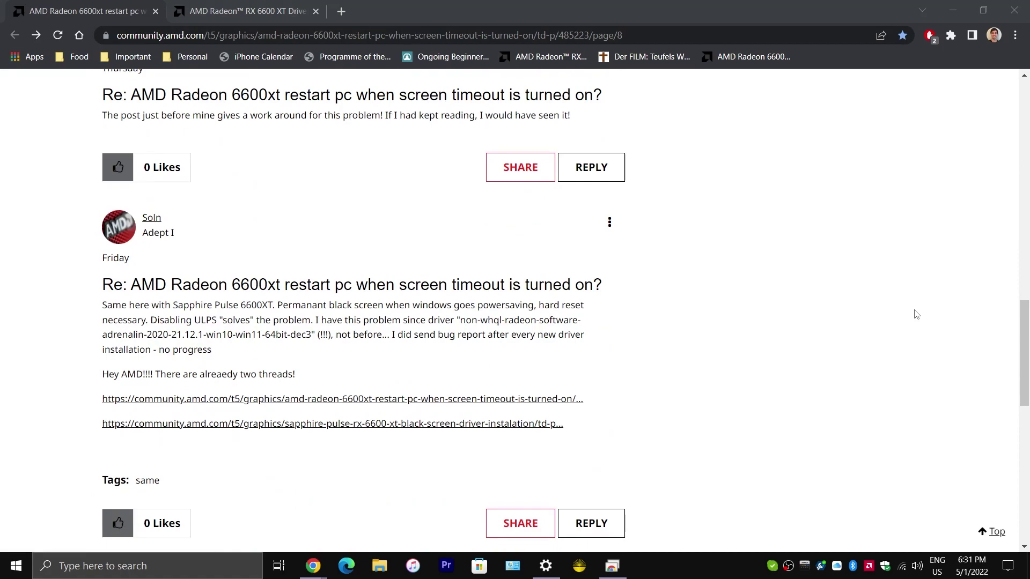
{"action": "scroll", "coordinate": [917, 314], "scroll_direction": "up", "scroll_amount": 15}
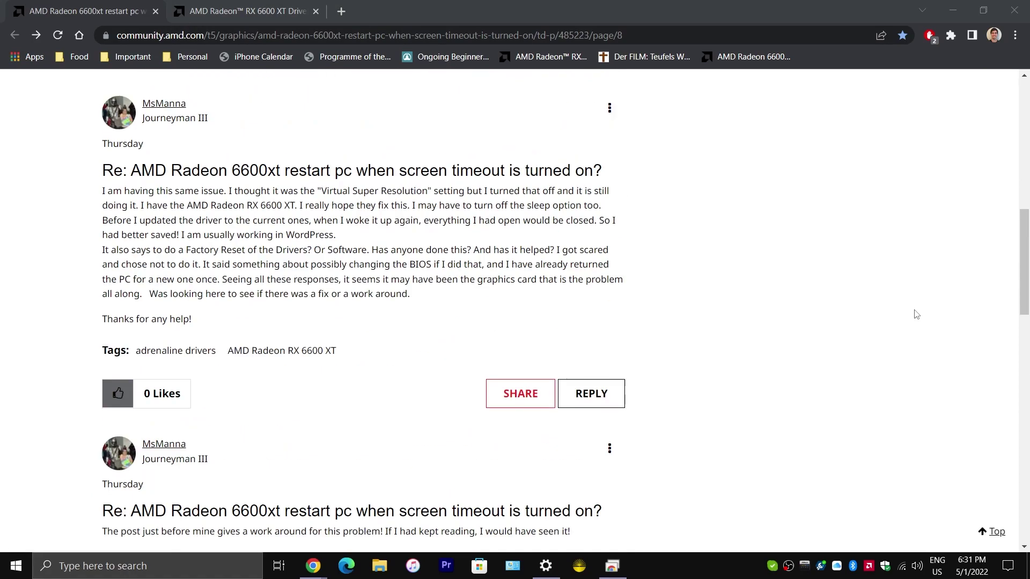
{"action": "scroll", "coordinate": [917, 317], "scroll_direction": "down", "scroll_amount": 2}
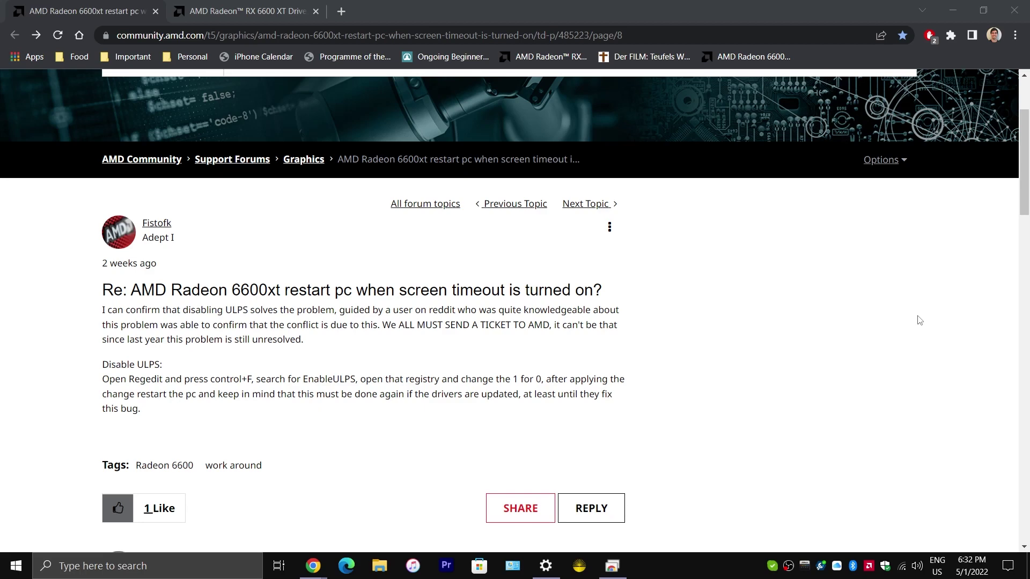
- Bring the Windows Update page forward, showing the PC is up to date
{"action": "left_click", "coordinate": [546, 566]}
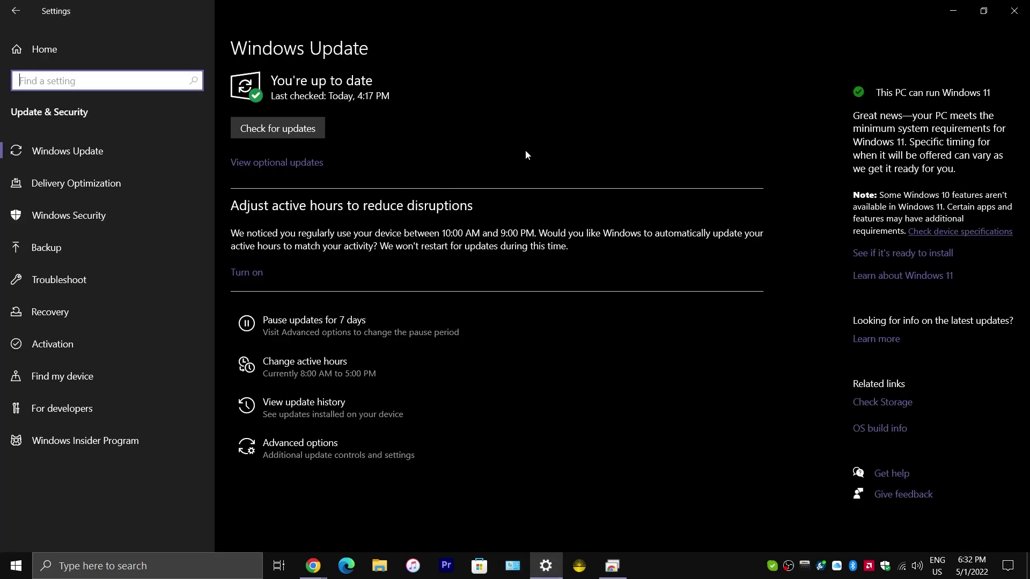
{"action": "left_click", "coordinate": [385, 115]}
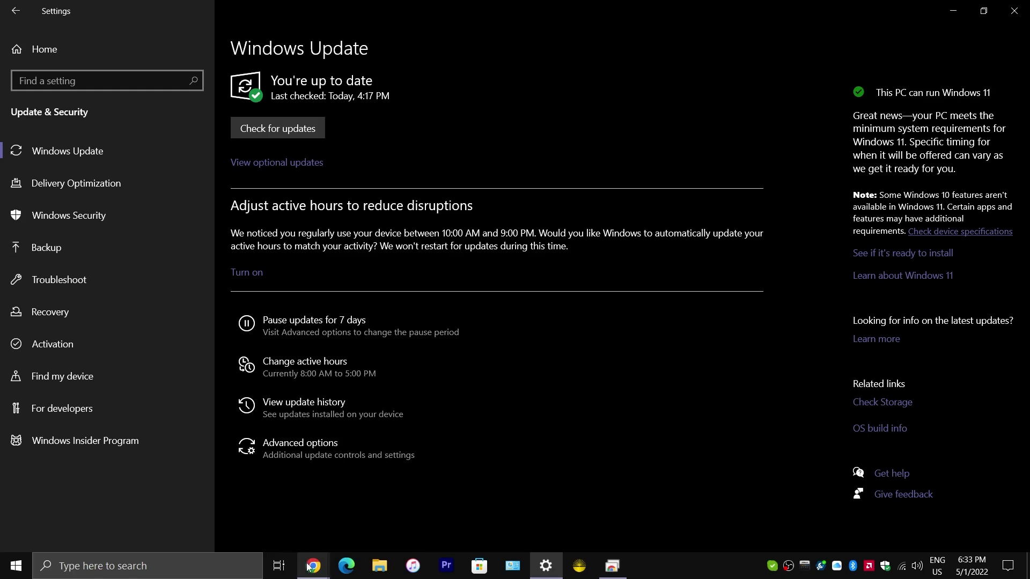
{"action": "mouse_move", "coordinate": [308, 566]}
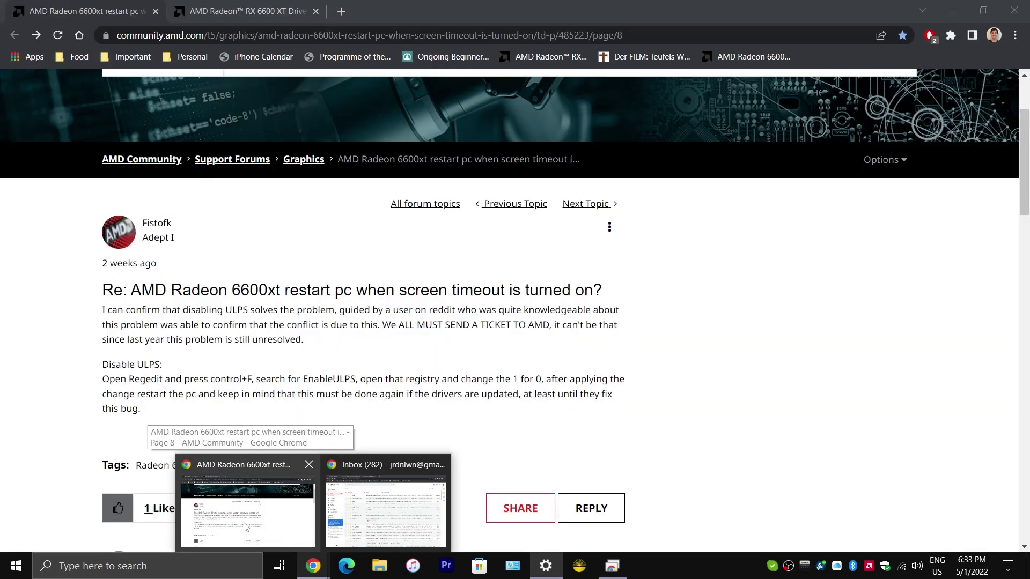
- Switch to Chrome's RX 6600 XT drivers tab
{"action": "left_click", "coordinate": [245, 527]}
{"action": "key", "text": "ctrl+Tab"}
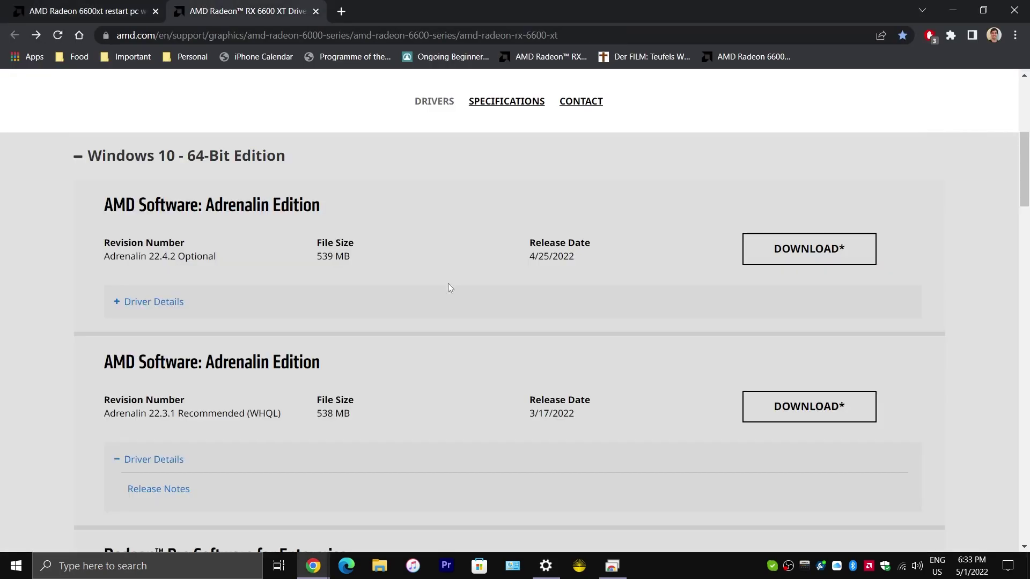
{"action": "scroll", "coordinate": [472, 279], "scroll_direction": "up", "scroll_amount": 5}
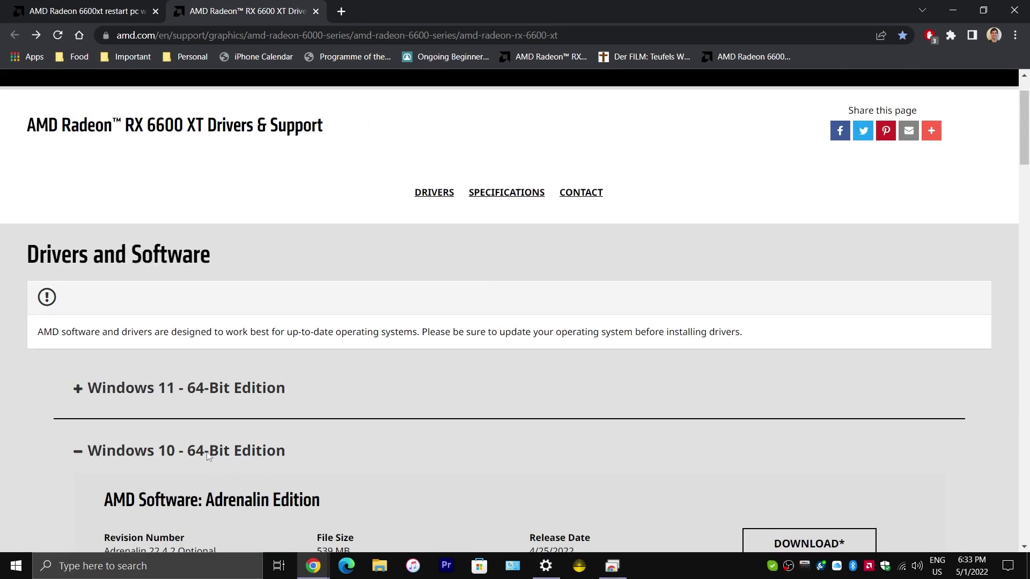
- Collapse and re-expand the Windows 10 - 64-Bit Edition driver list
{"action": "left_click", "coordinate": [78, 453]}
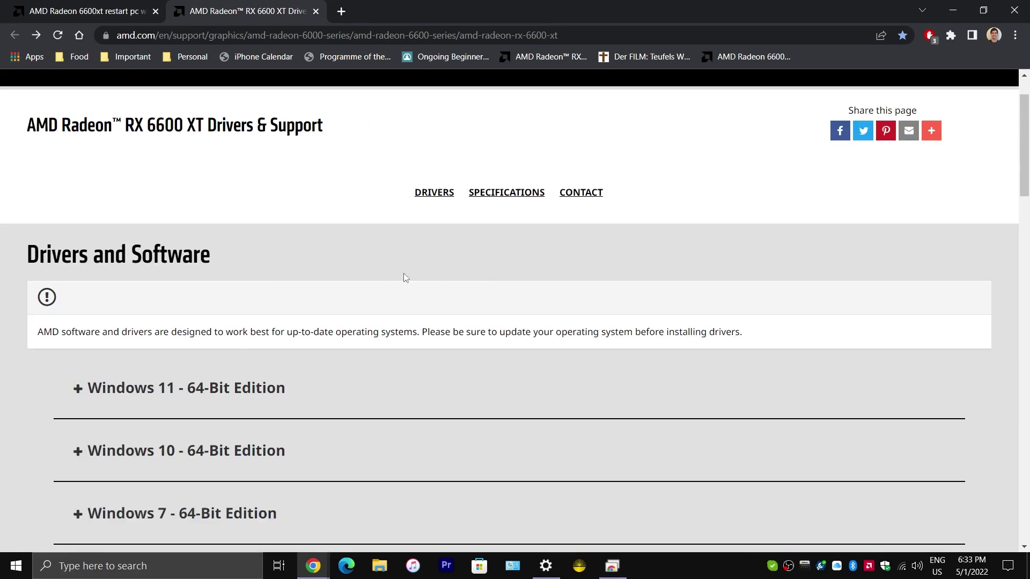
{"action": "scroll", "coordinate": [405, 272], "scroll_direction": "up", "scroll_amount": 1}
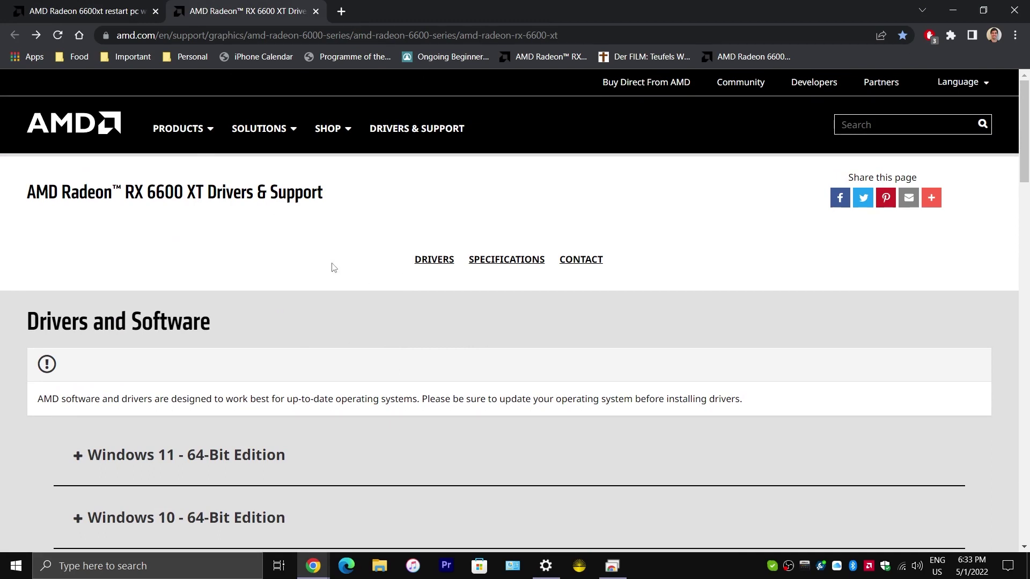
{"action": "left_click_drag", "start_coordinate": [27, 198], "coordinate": [217, 188]}
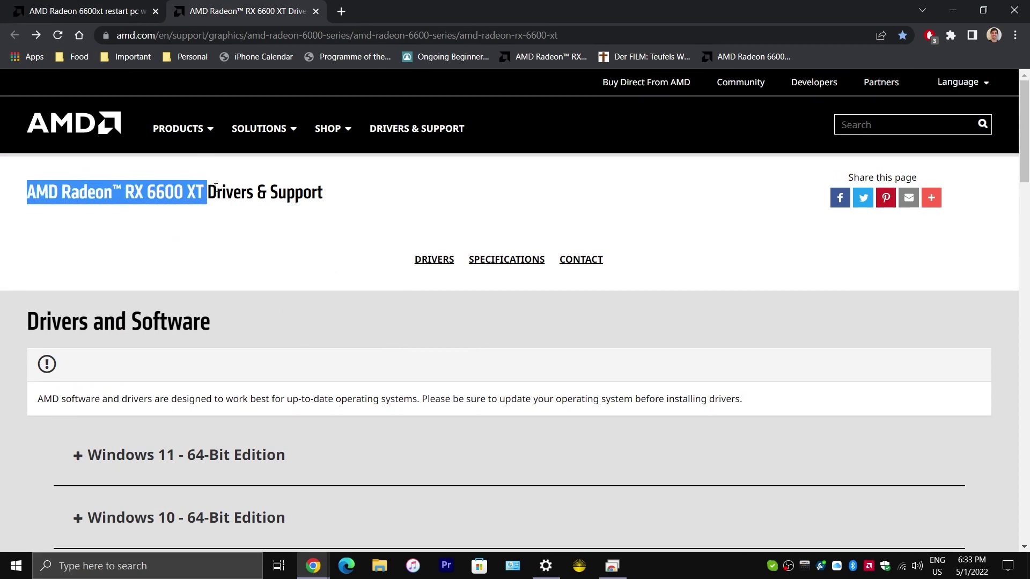
{"action": "left_click", "coordinate": [400, 254]}
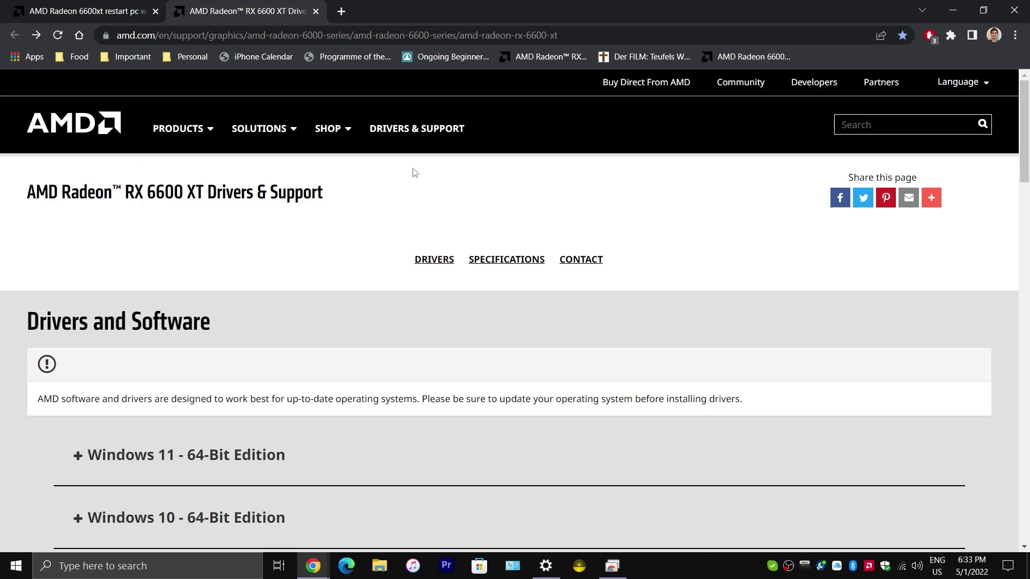
{"action": "scroll", "coordinate": [494, 332], "scroll_direction": "down", "scroll_amount": 4}
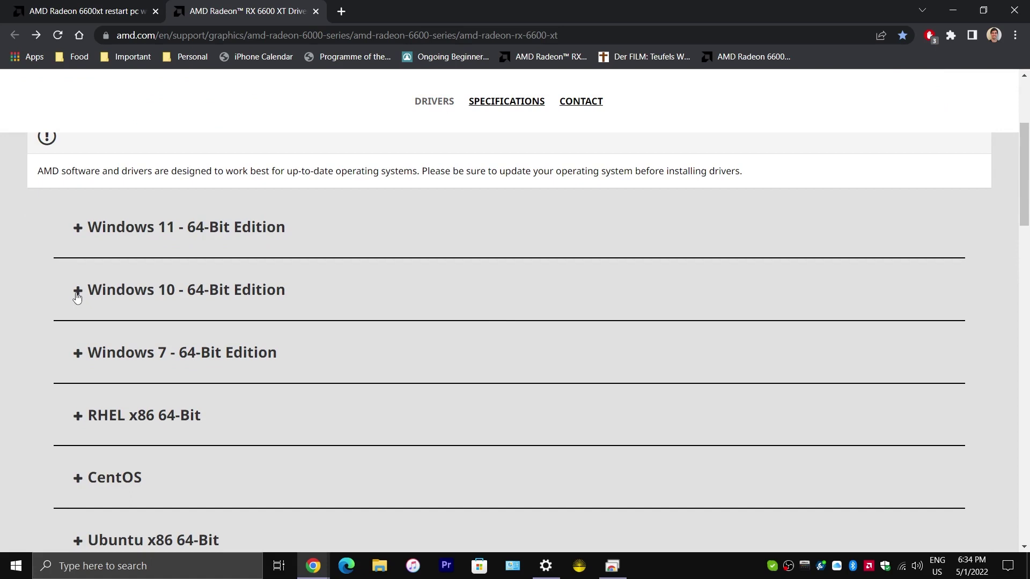
{"action": "left_click", "coordinate": [77, 295]}
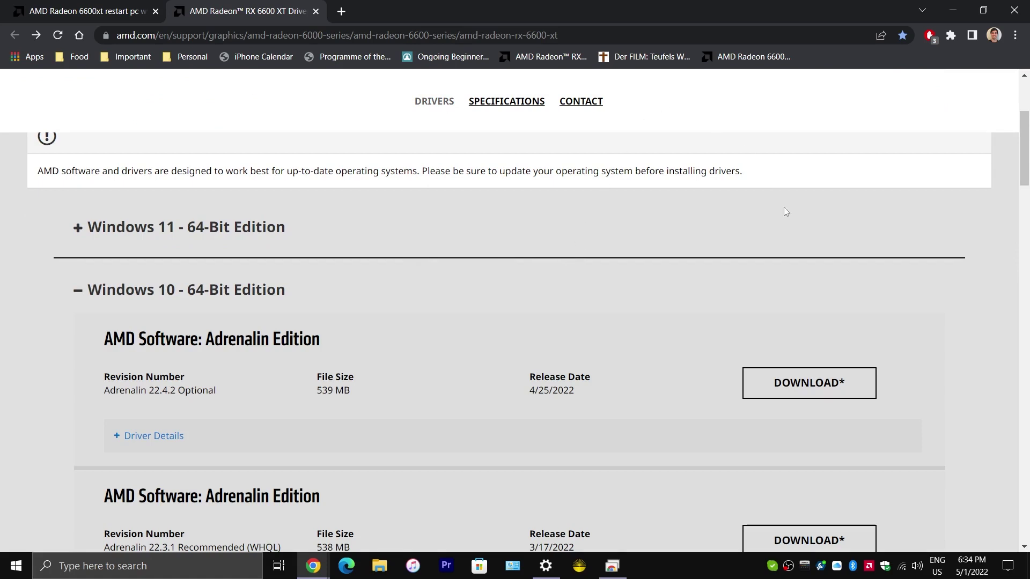
{"action": "scroll", "coordinate": [915, 220], "scroll_direction": "down", "scroll_amount": 2}
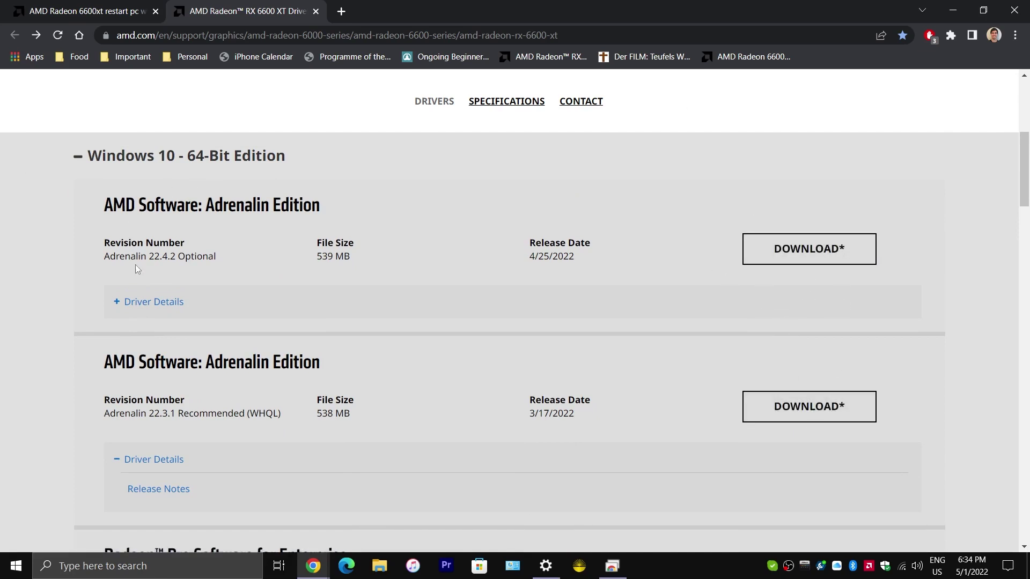
- Compare the Adrenalin 22.4.2 Optional and 22.3.1 Recommended revisions
{"action": "left_click_drag", "start_coordinate": [100, 258], "coordinate": [225, 262]}
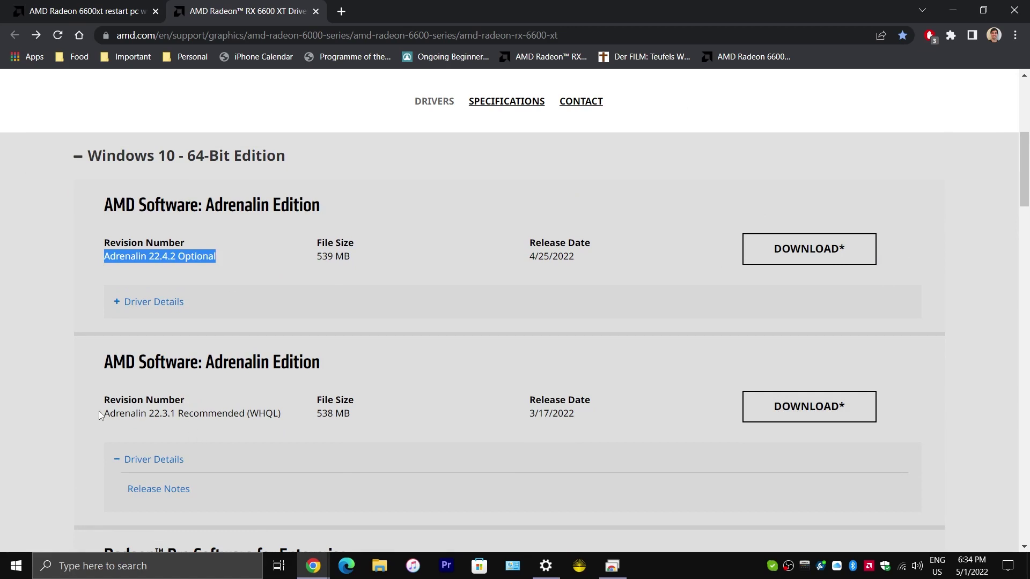
{"action": "left_click_drag", "start_coordinate": [100, 414], "coordinate": [244, 411]}
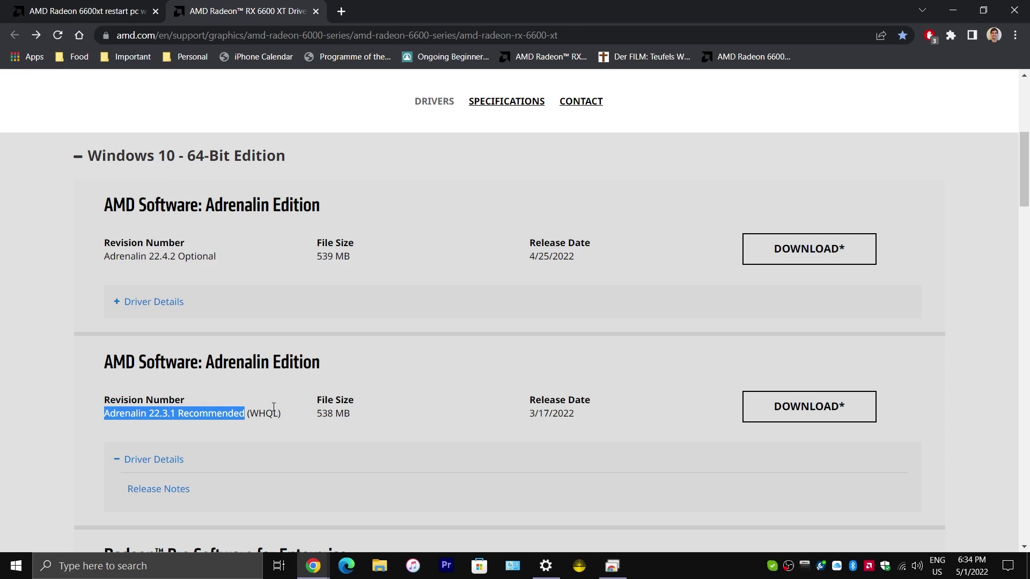
{"action": "left_click", "coordinate": [181, 413]}
{"action": "double_click", "coordinate": [181, 414]}
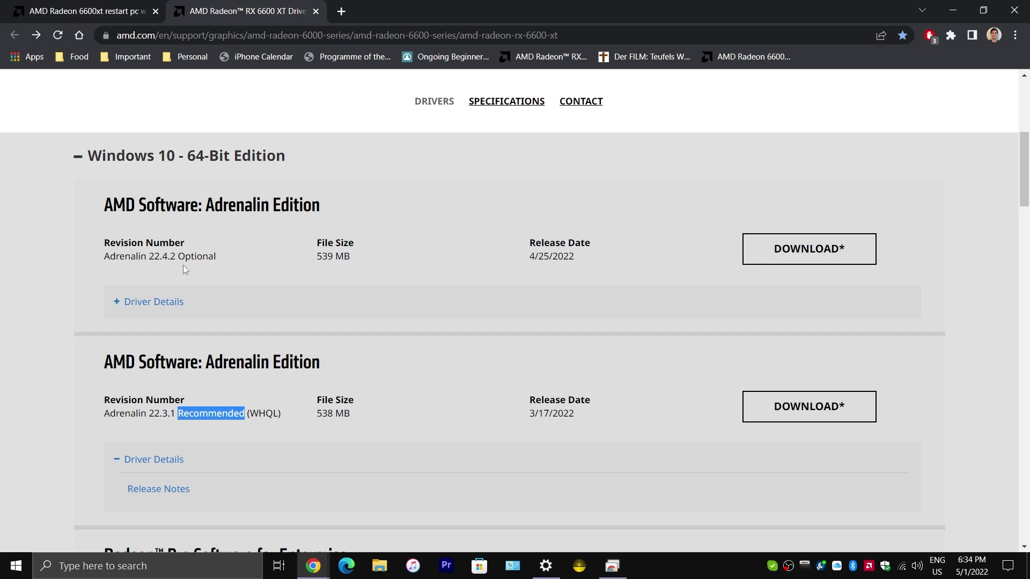
{"action": "left_click", "coordinate": [609, 188]}
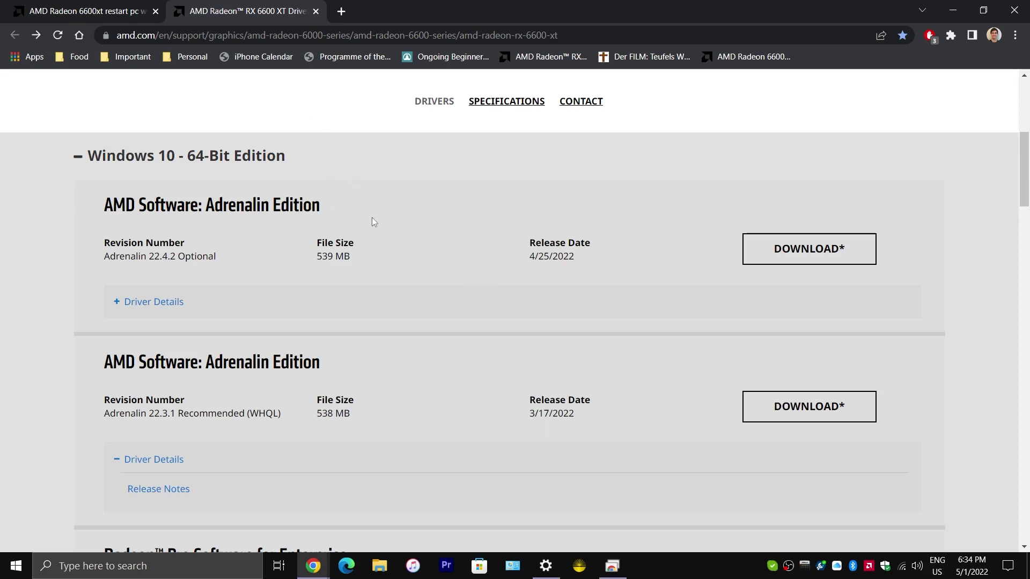
- Highlight the page heading, then scroll back down to the driver list
{"action": "scroll", "coordinate": [378, 217], "scroll_direction": "up", "scroll_amount": 7}
{"action": "left_click_drag", "start_coordinate": [357, 201], "coordinate": [32, 209]}
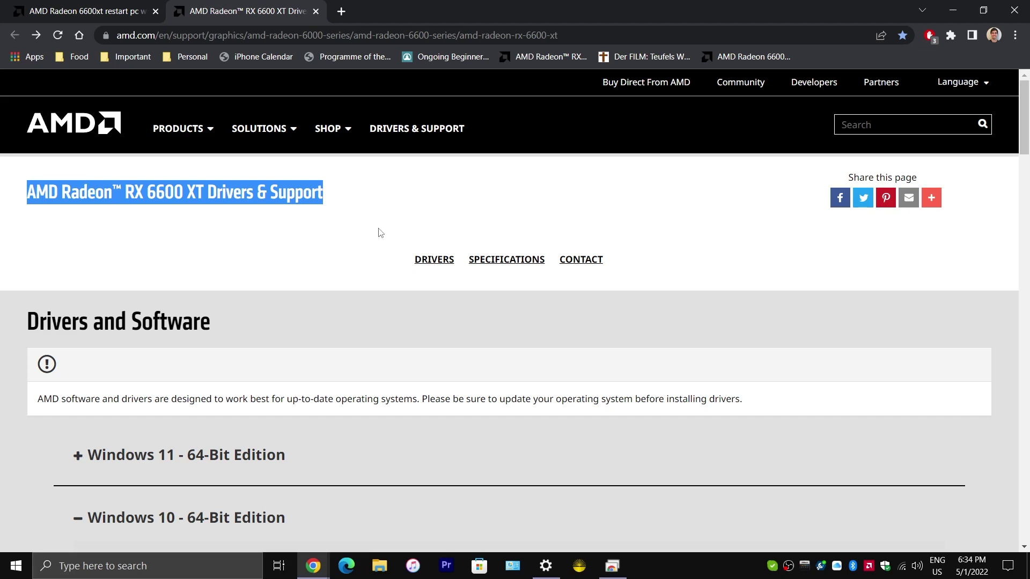
{"action": "left_click", "coordinate": [360, 205]}
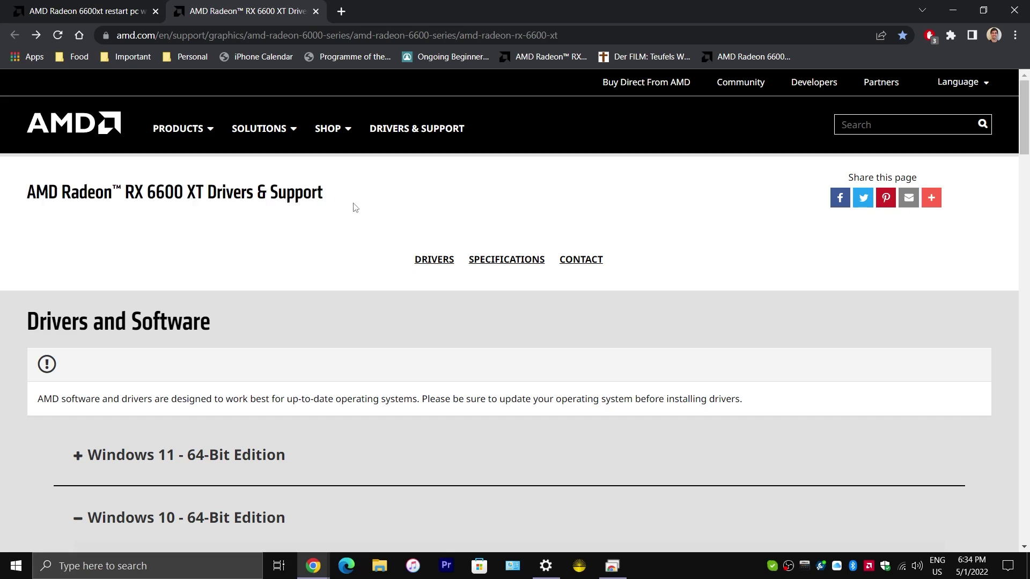
{"action": "scroll", "coordinate": [538, 284], "scroll_direction": "down", "scroll_amount": 3}
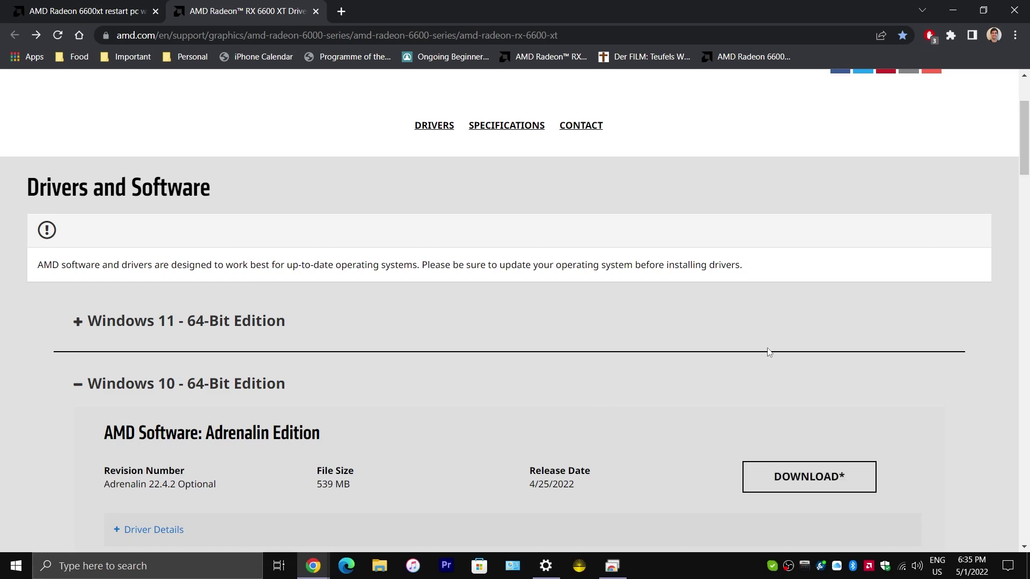
- Go to System > Power & sleep in Windows Settings
{"action": "left_click", "coordinate": [546, 566]}
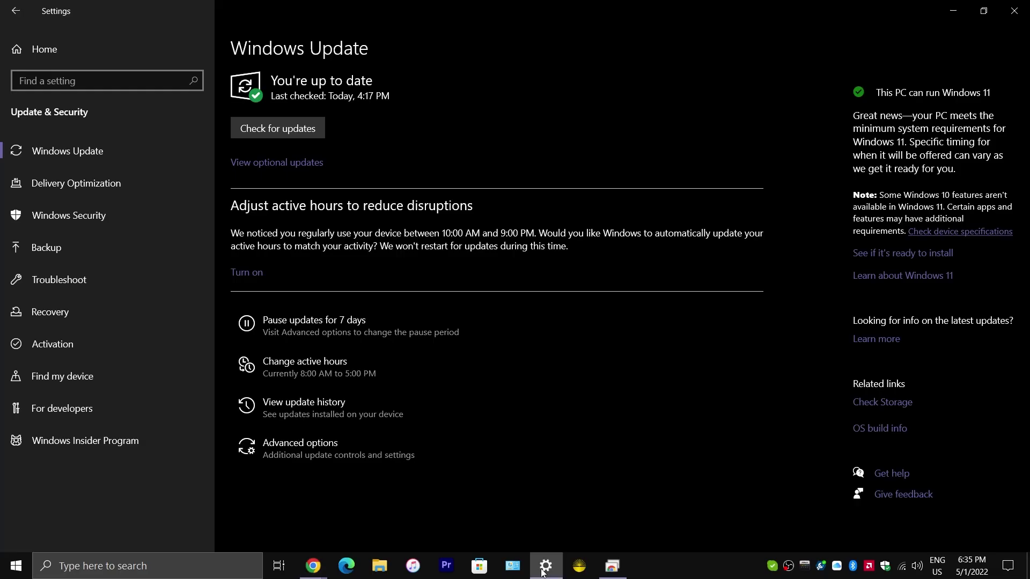
{"action": "left_click", "coordinate": [70, 56]}
{"action": "left_click", "coordinate": [180, 223]}
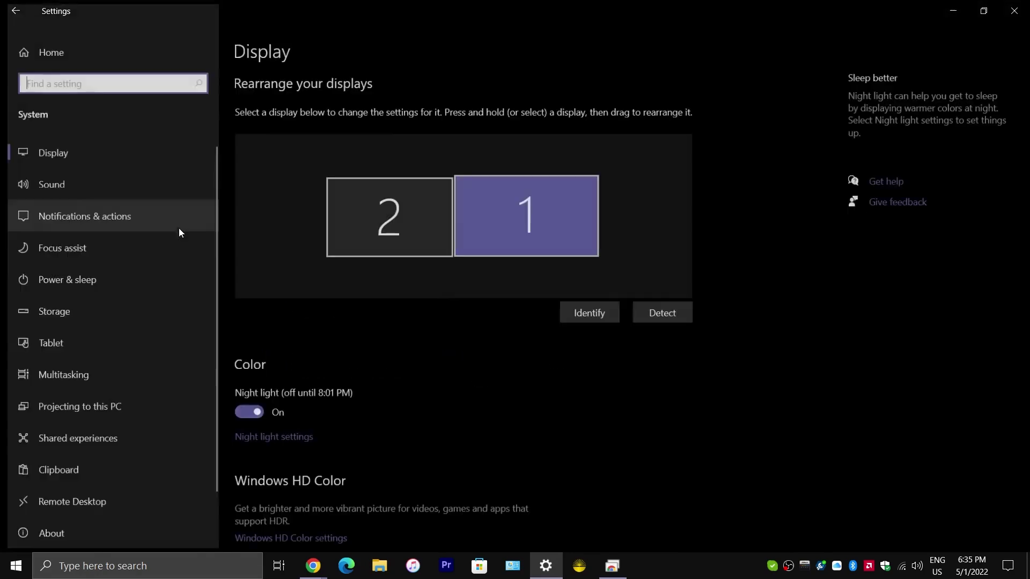
{"action": "left_click", "coordinate": [99, 278]}
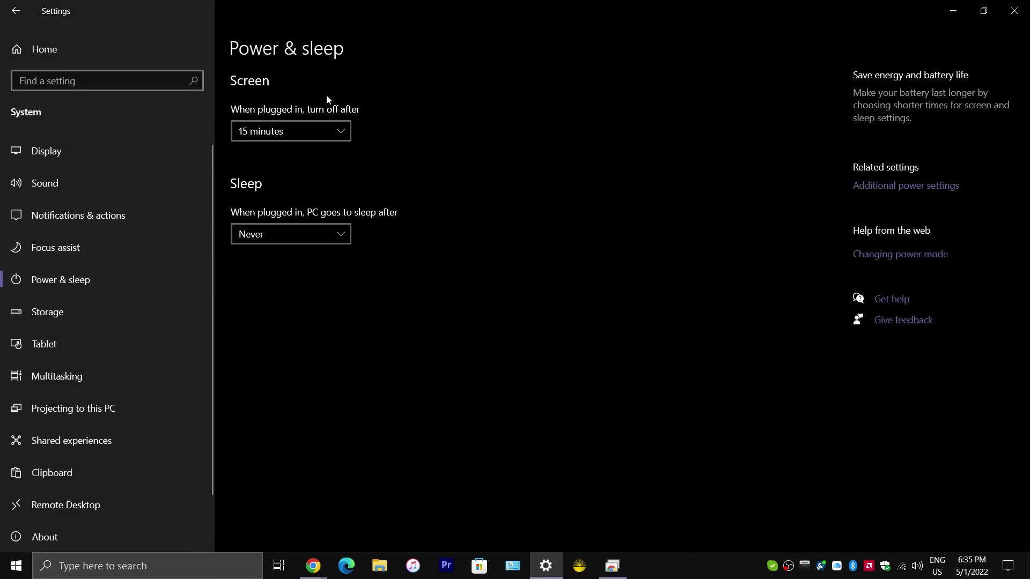
- Set the plugged-in screen timeout to 2 minutes, leaving sleep at Never
{"action": "left_click", "coordinate": [326, 132]}
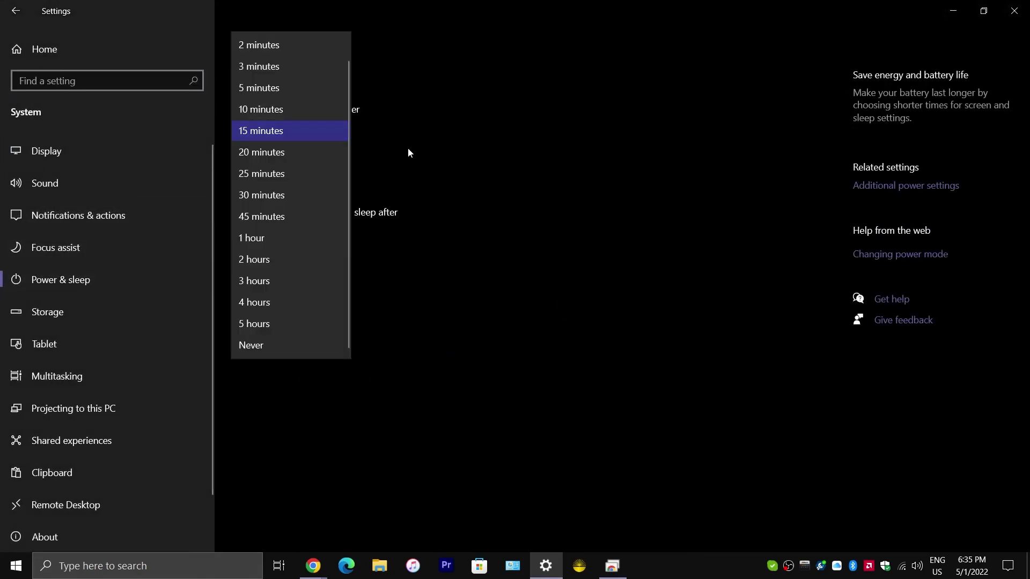
{"action": "left_click", "coordinate": [420, 155]}
{"action": "left_click", "coordinate": [303, 132]}
{"action": "left_click", "coordinate": [446, 136]}
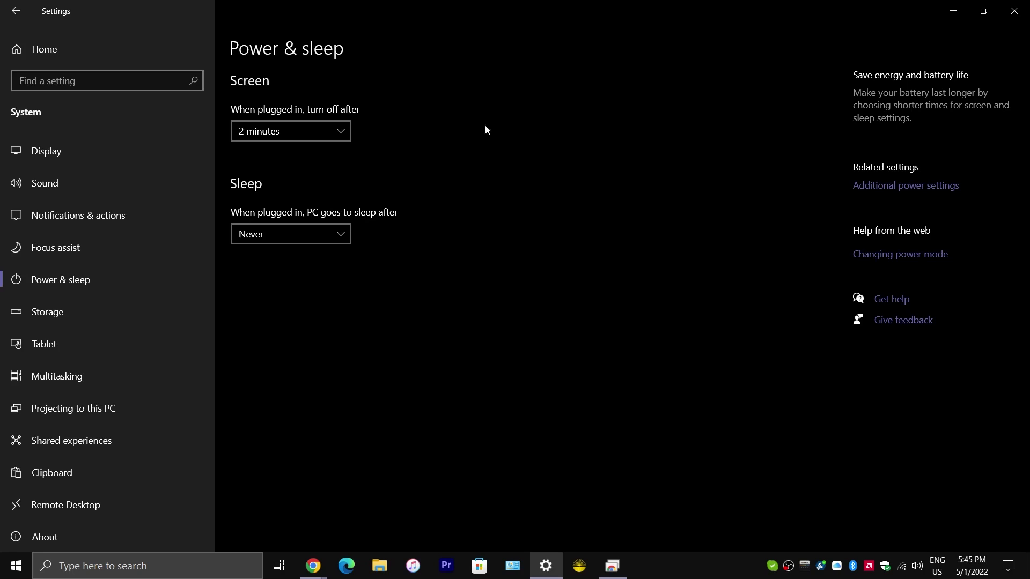
- Change the plugged-in screen timeout from 2 minutes to 15 minutes
{"action": "left_click", "coordinate": [305, 134]}
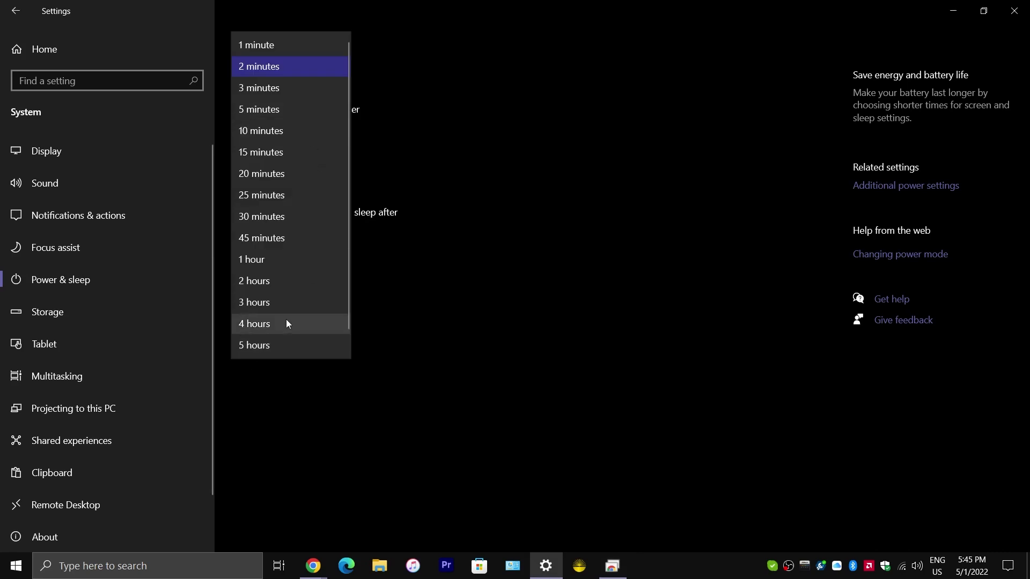
{"action": "scroll", "coordinate": [286, 332], "scroll_direction": "down", "scroll_amount": 1}
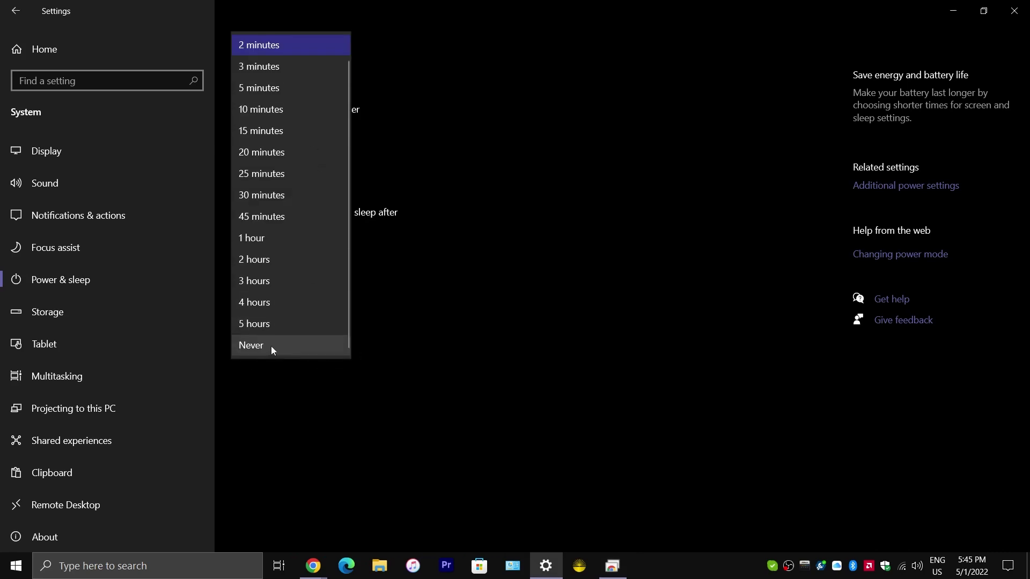
{"action": "left_click", "coordinate": [305, 377]}
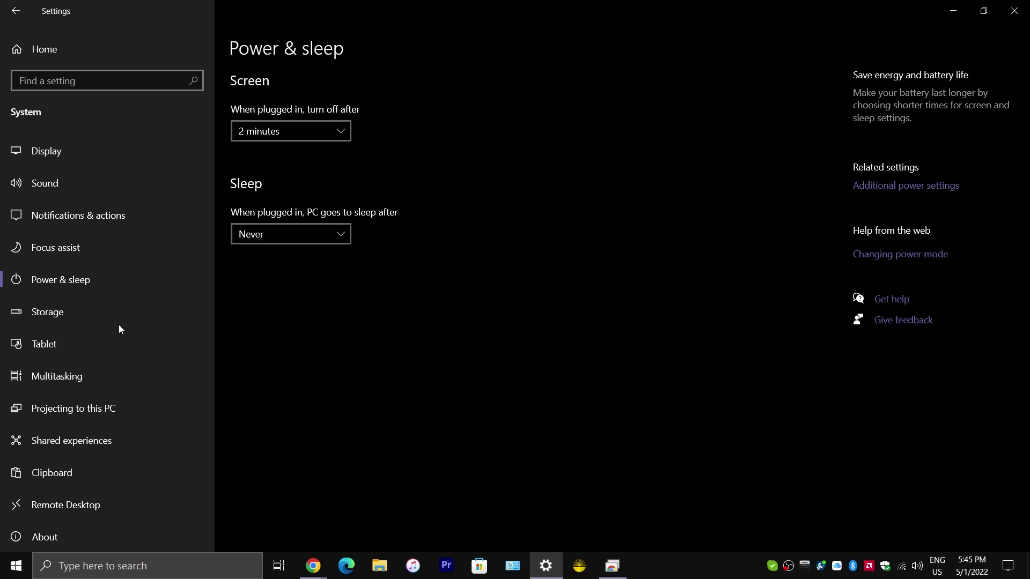
{"action": "key", "text": "alt+Tab"}
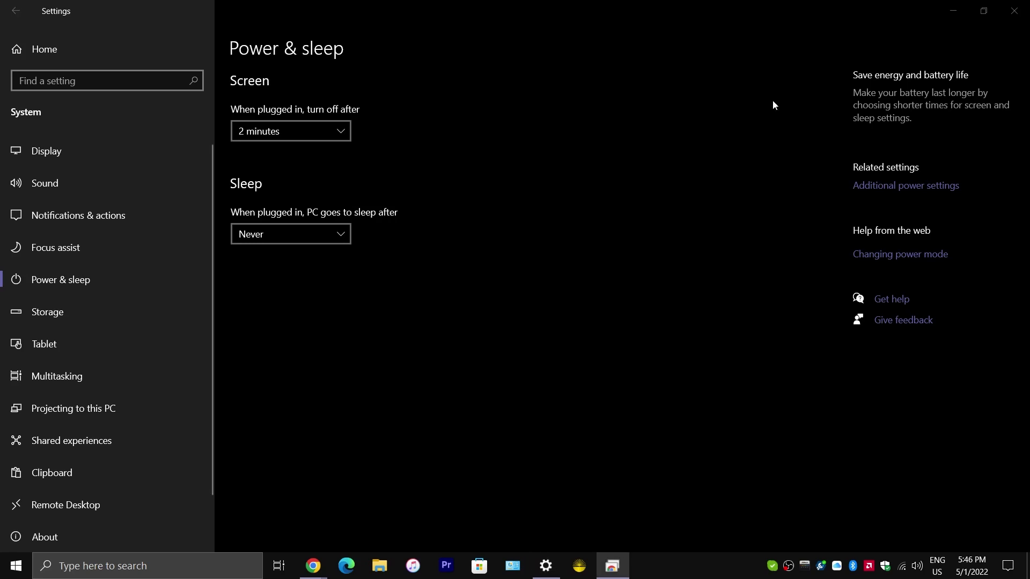
{"action": "left_click", "coordinate": [307, 137]}
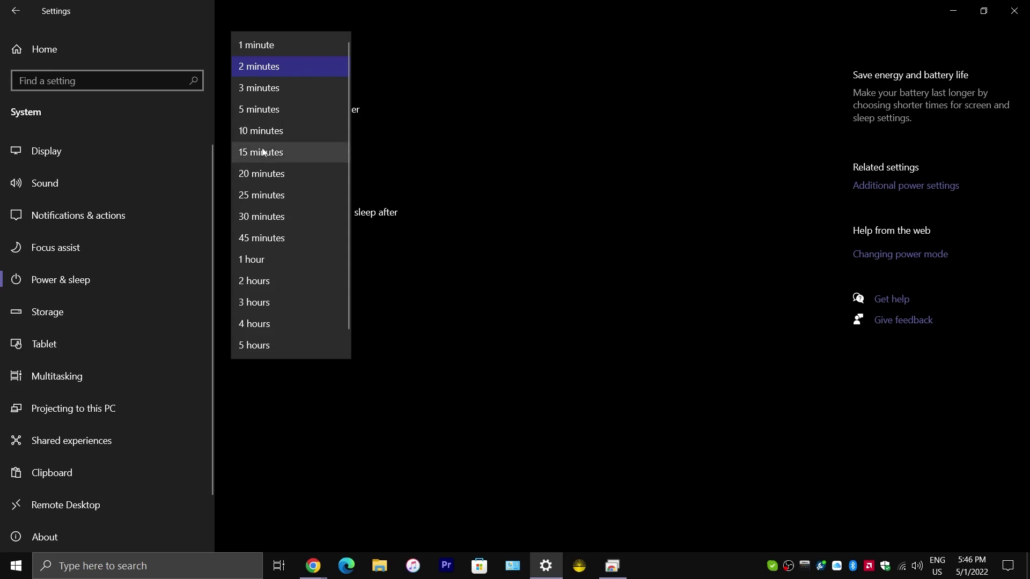
{"action": "left_click", "coordinate": [278, 152]}
{"action": "left_click", "coordinate": [319, 132]}
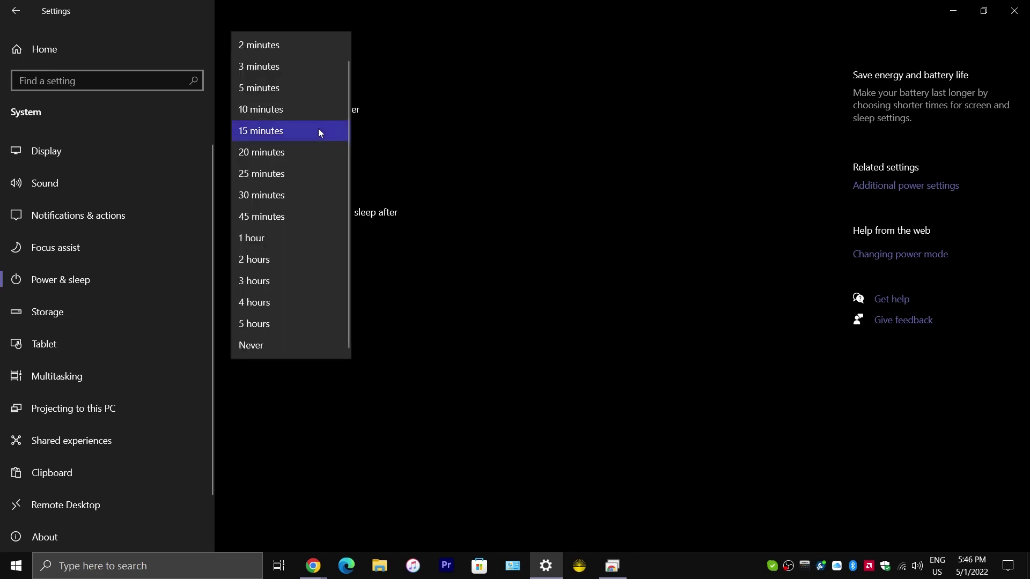
{"action": "left_click", "coordinate": [319, 132]}
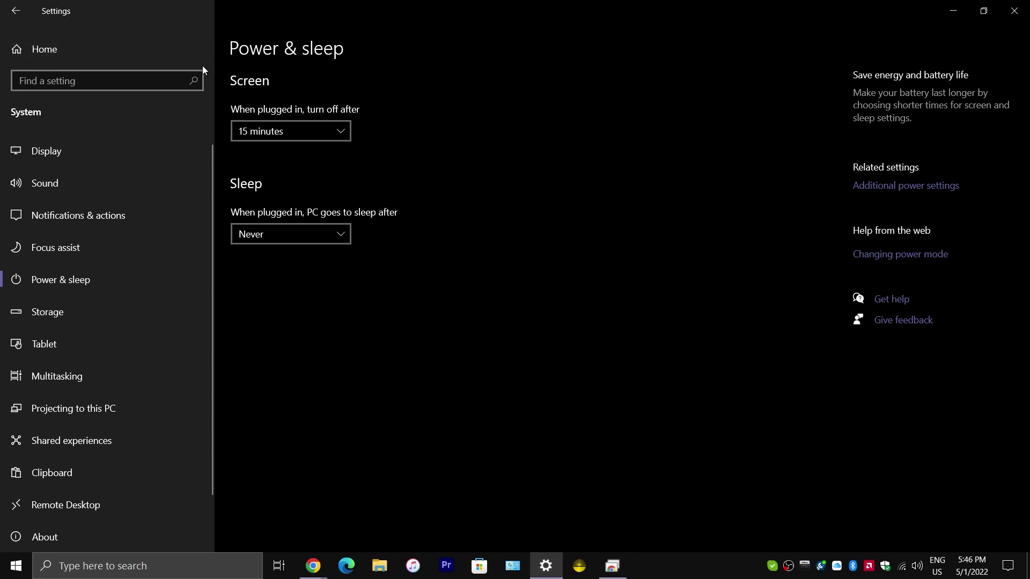
{"action": "left_click", "coordinate": [868, 567]}
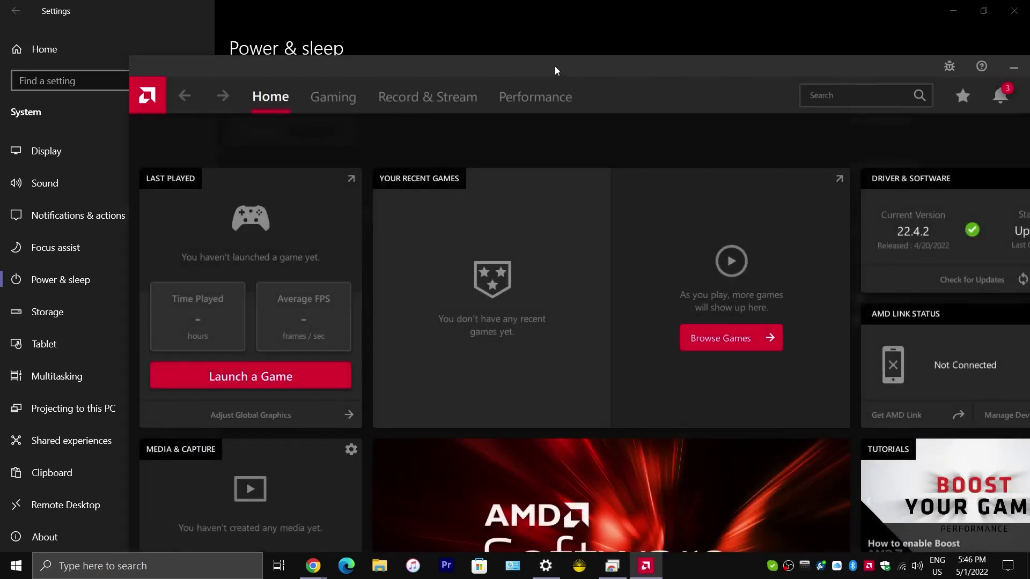
{"action": "left_click_drag", "start_coordinate": [555, 66], "coordinate": [446, 10]}
{"action": "mouse_move", "coordinate": [643, 575]}
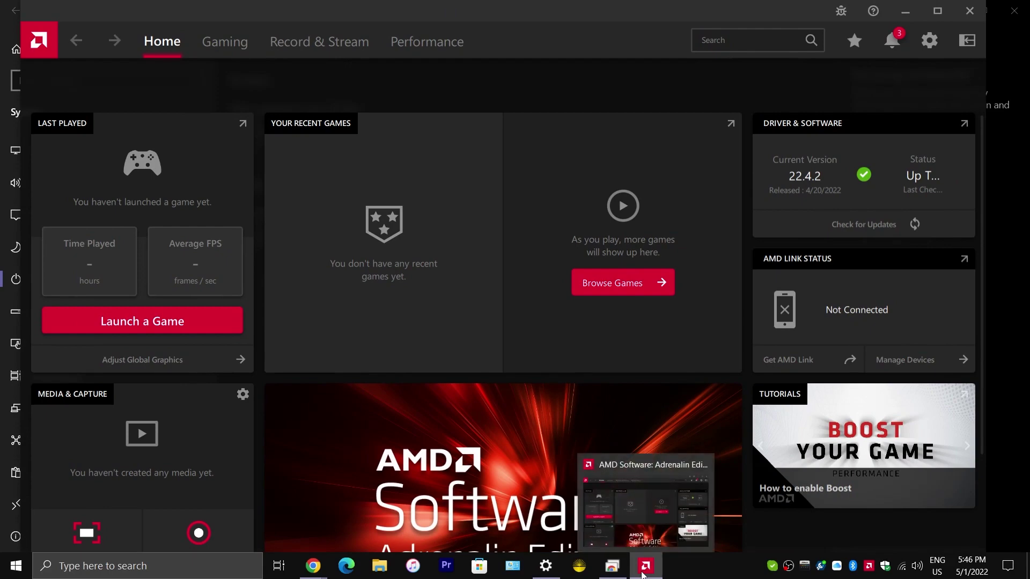
{"action": "left_click", "coordinate": [969, 10]}
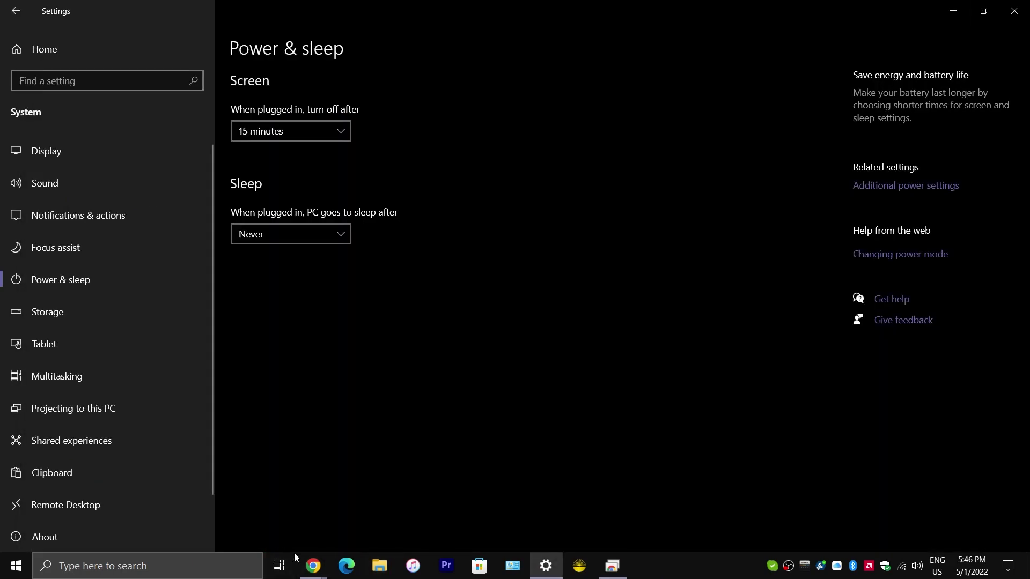
- Review the AMD RX 6600 XT drivers page, then return to Power & sleep
{"action": "mouse_move", "coordinate": [309, 566]}
{"action": "left_click", "coordinate": [284, 533]}
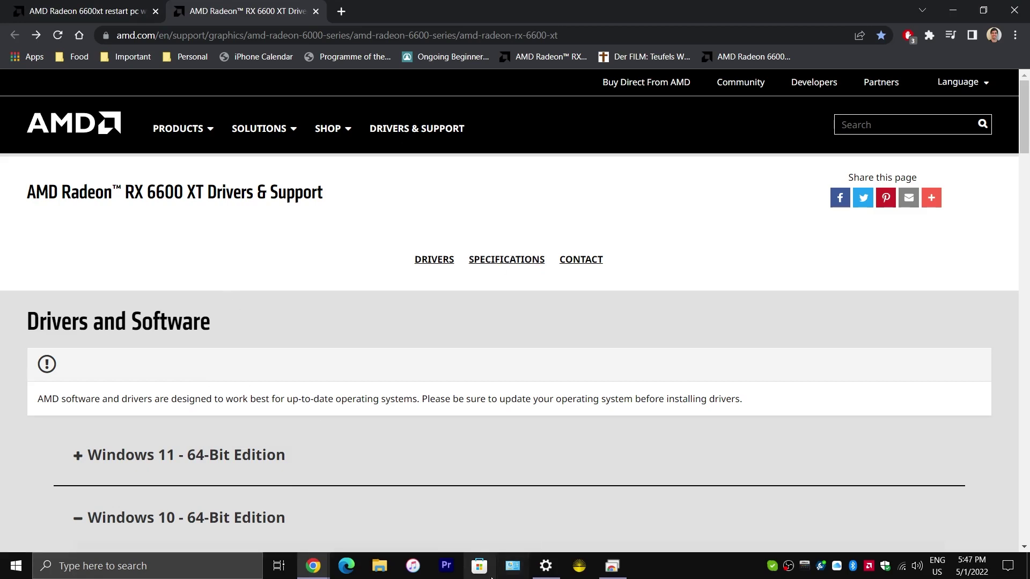
{"action": "left_click", "coordinate": [545, 566]}
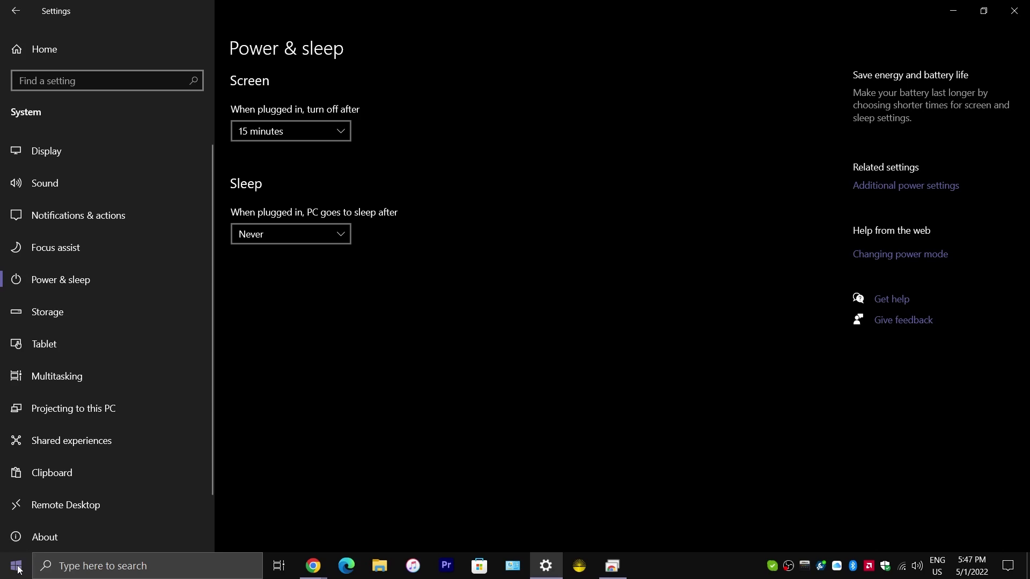
- Launch MSI Afterburner from its folder in the Start menu app list
{"action": "left_click", "coordinate": [18, 570]}
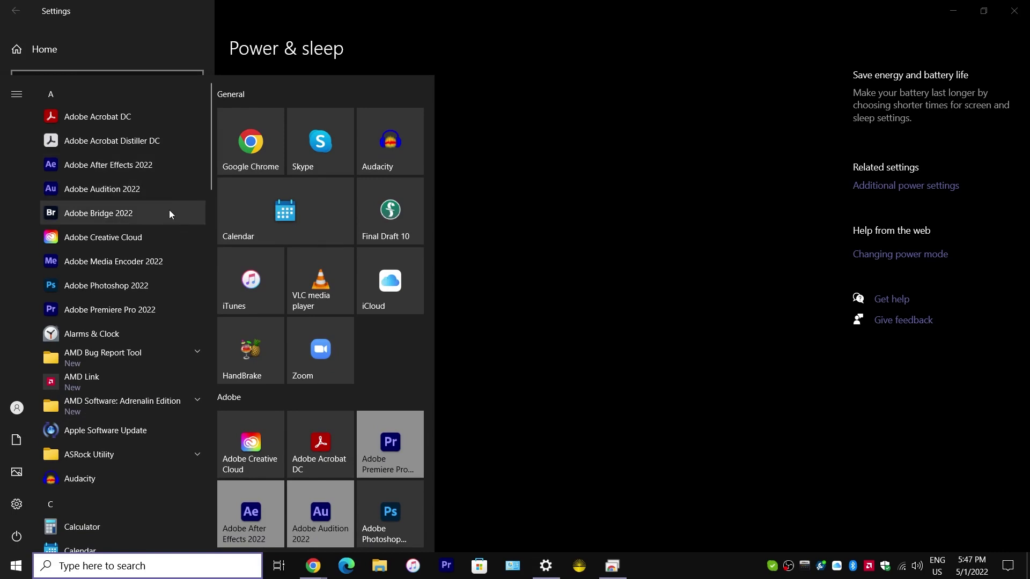
{"action": "scroll", "coordinate": [166, 217], "scroll_direction": "down", "scroll_amount": 8}
{"action": "scroll", "coordinate": [167, 220], "scroll_direction": "down", "scroll_amount": 5}
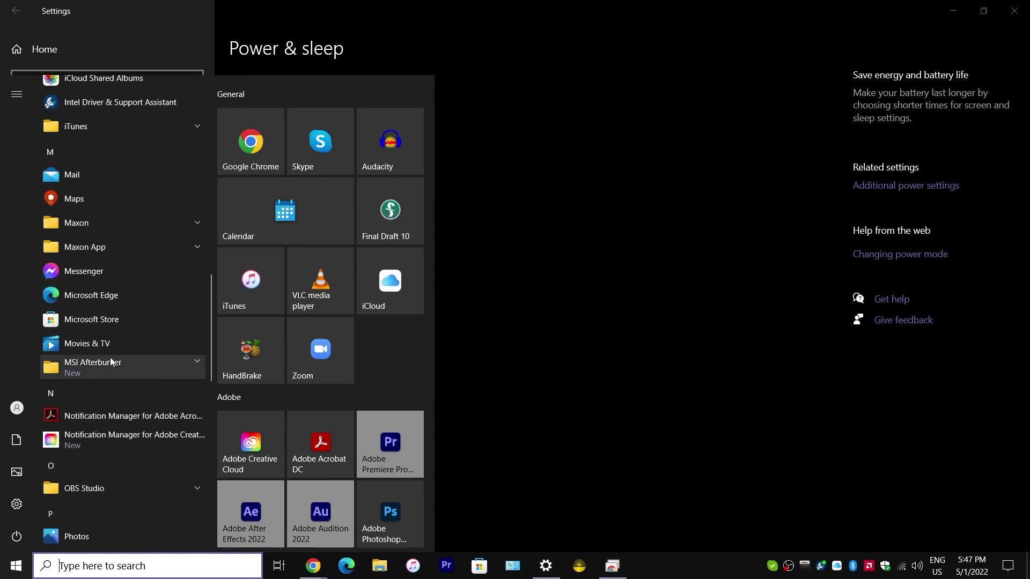
{"action": "left_click", "coordinate": [111, 359]}
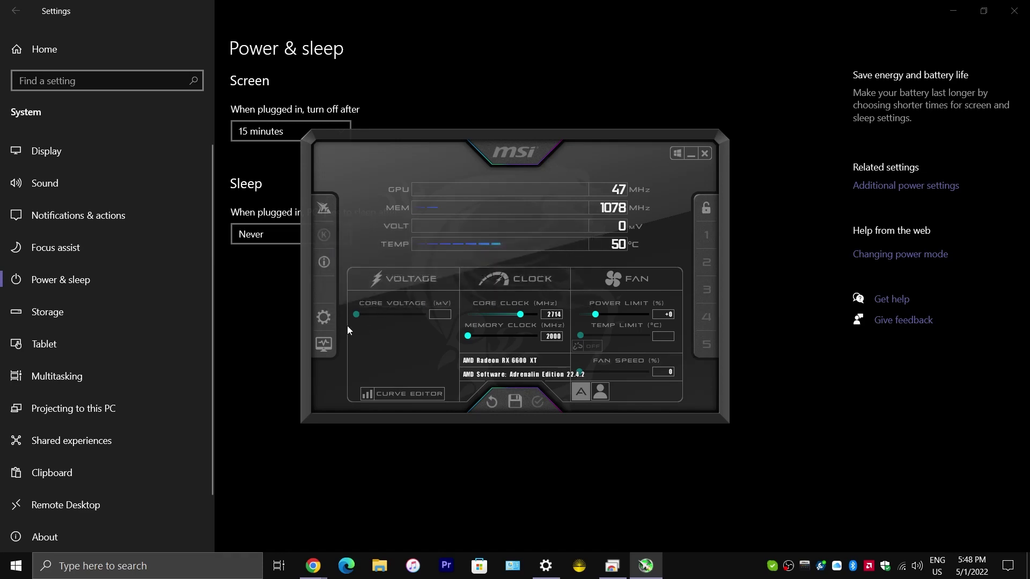
- Tick Disable ULPS on Afterburner's General properties tab and confirm with OK
{"action": "left_click", "coordinate": [324, 318]}
{"action": "left_click_drag", "start_coordinate": [587, 201], "coordinate": [590, 242]}
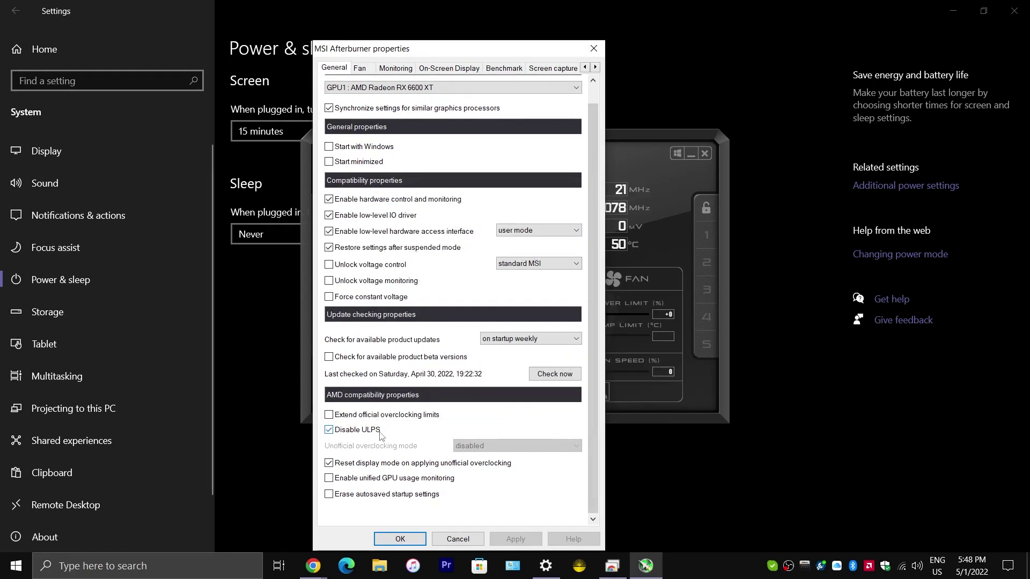
{"action": "mouse_move", "coordinate": [380, 436]}
{"action": "mouse_move", "coordinate": [331, 431]}
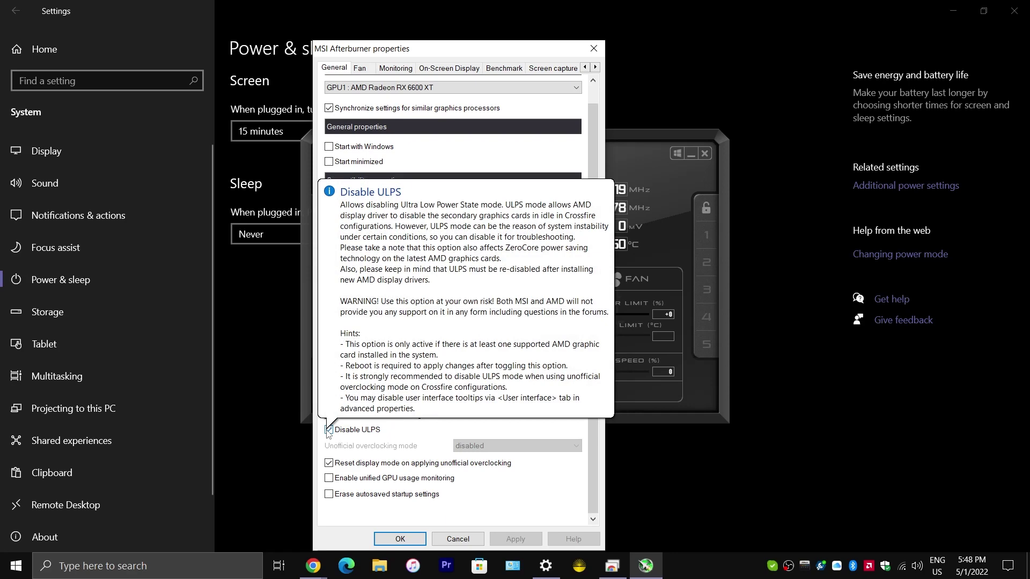
{"action": "left_click", "coordinate": [329, 430]}
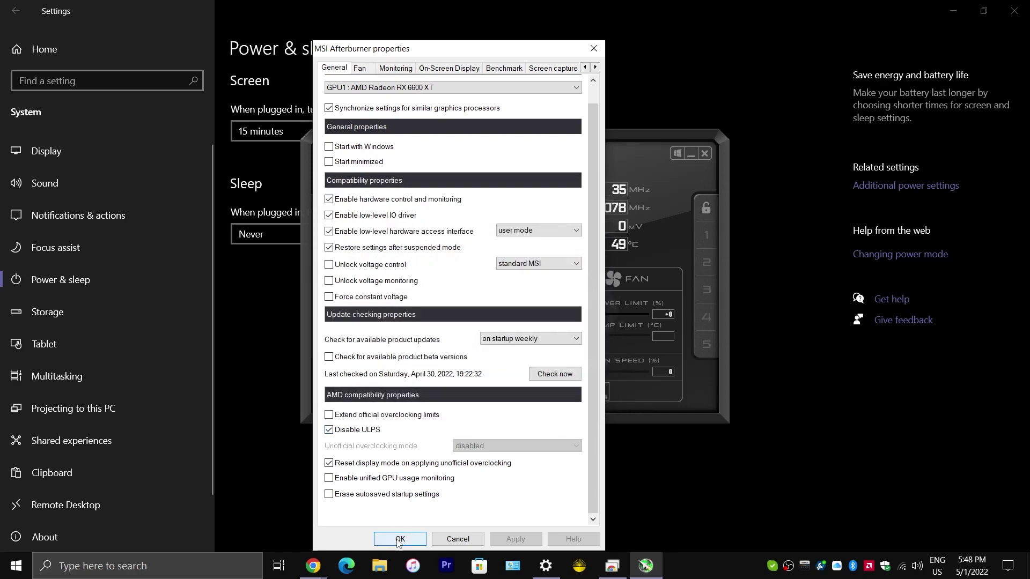
{"action": "mouse_move", "coordinate": [346, 433]}
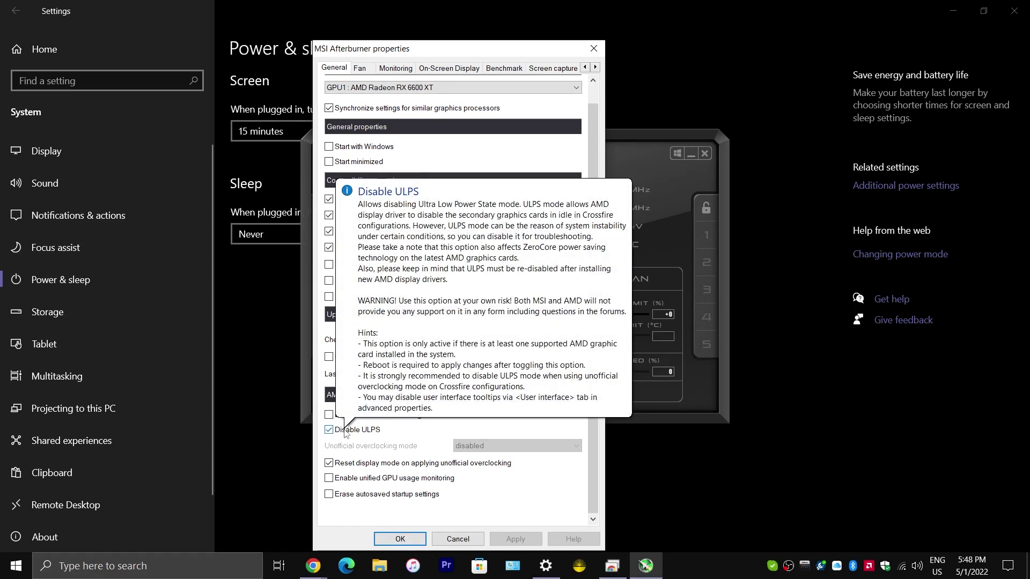
{"action": "left_click", "coordinate": [402, 539]}
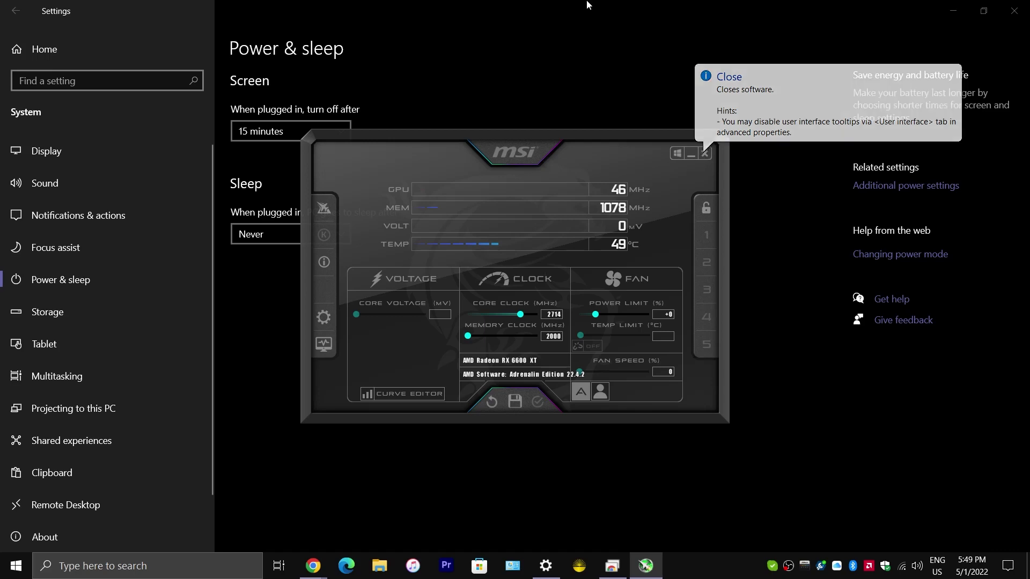
- Apply Afterburner properties with Disable ULPS checked, then close MSI Afterburner
{"action": "left_click", "coordinate": [323, 318]}
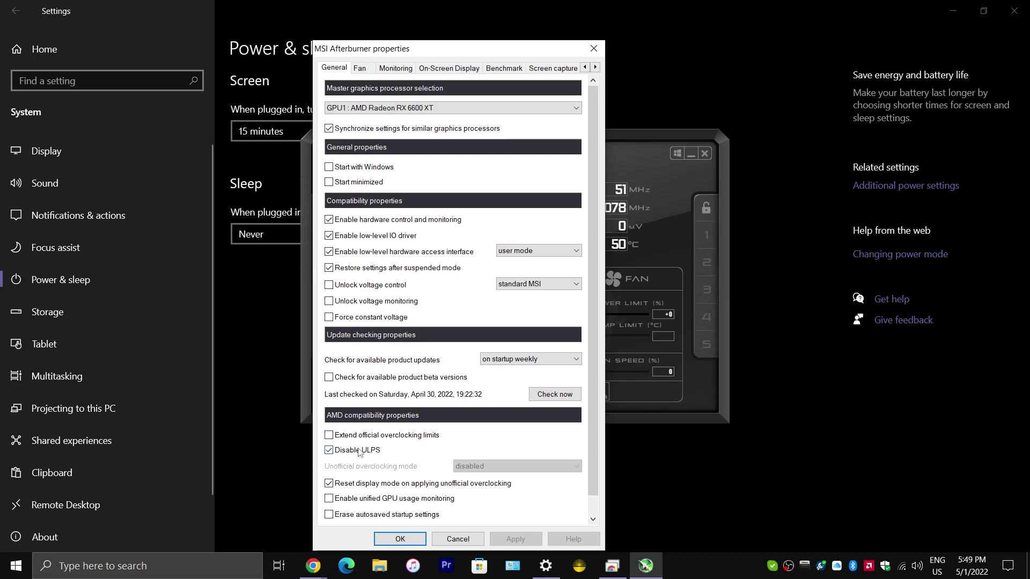
{"action": "mouse_move", "coordinate": [367, 452]}
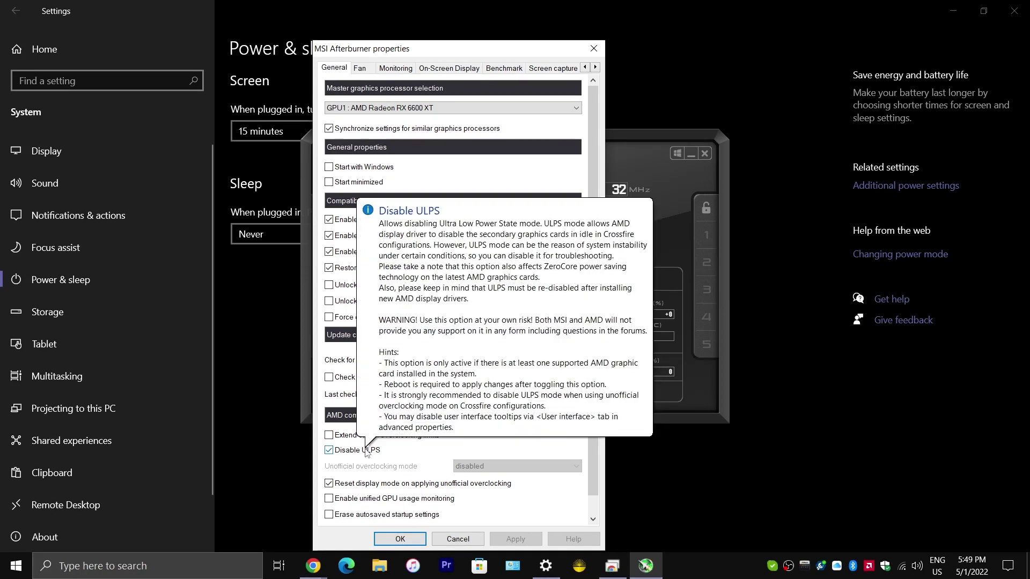
{"action": "left_click", "coordinate": [417, 538]}
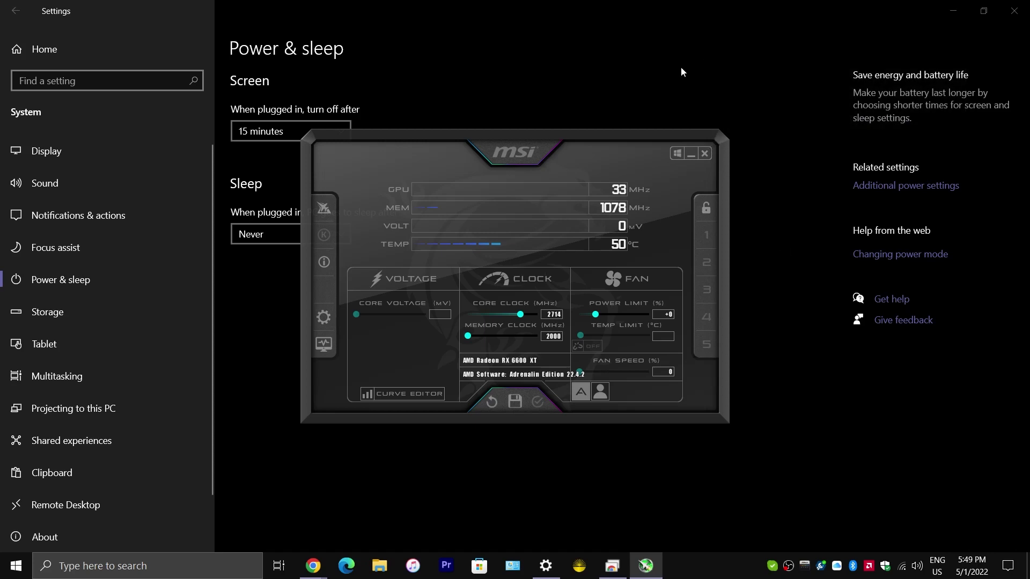
{"action": "left_click", "coordinate": [704, 154]}
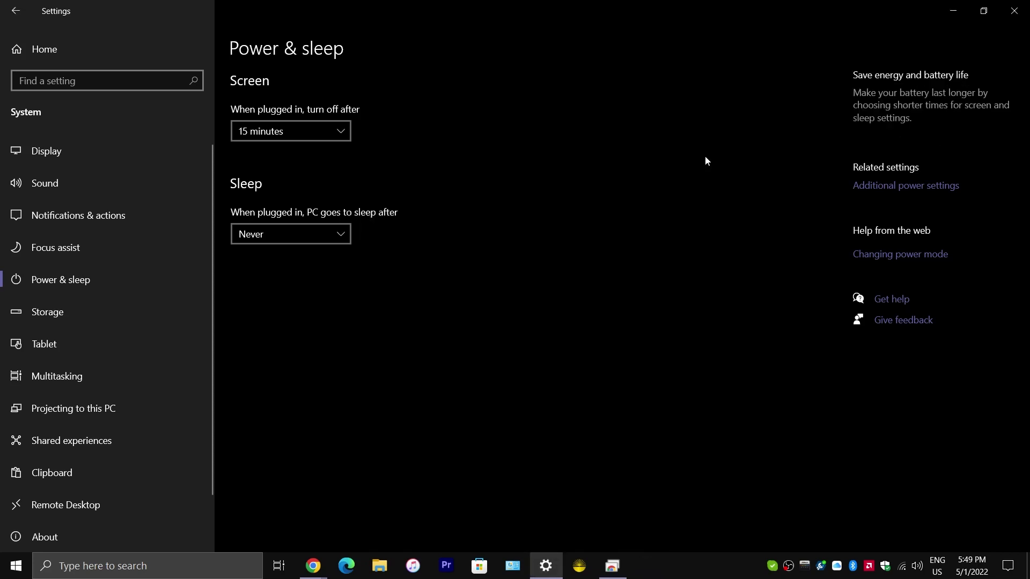
- Open File Explorer and browse to the Tools folder inside Downloads
{"action": "left_click", "coordinate": [379, 565]}
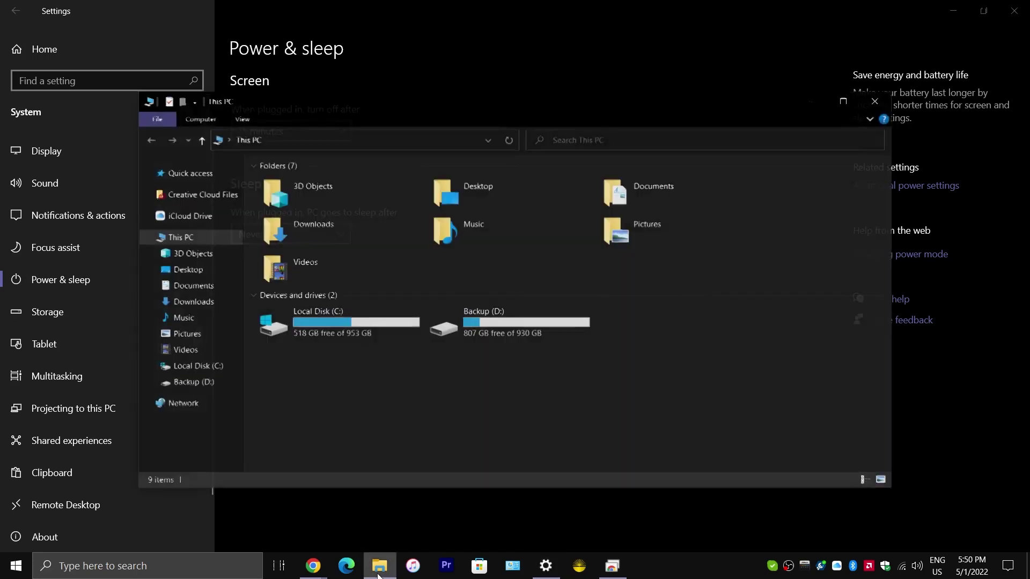
{"action": "double_click", "coordinate": [329, 223]}
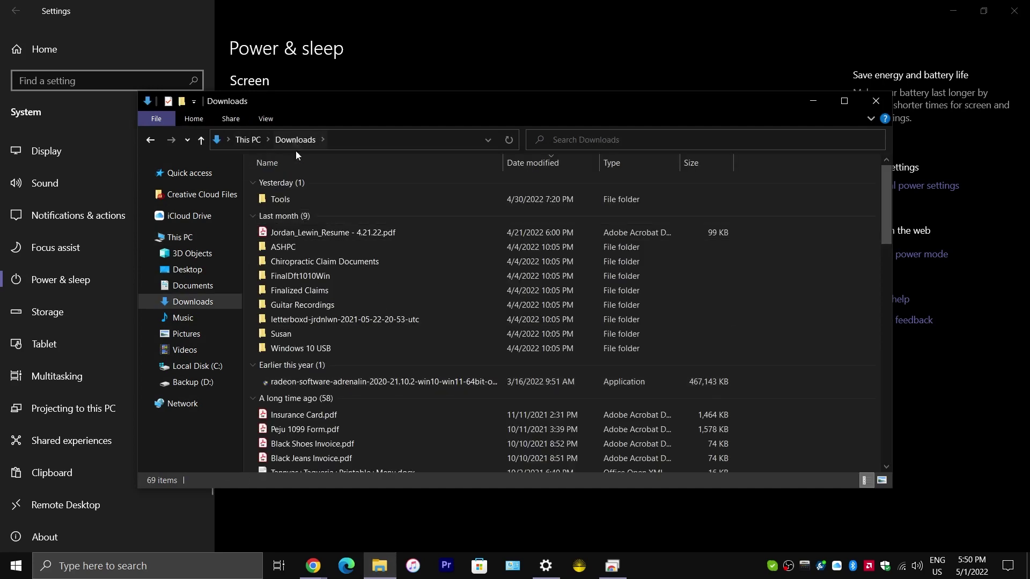
{"action": "double_click", "coordinate": [294, 197]}
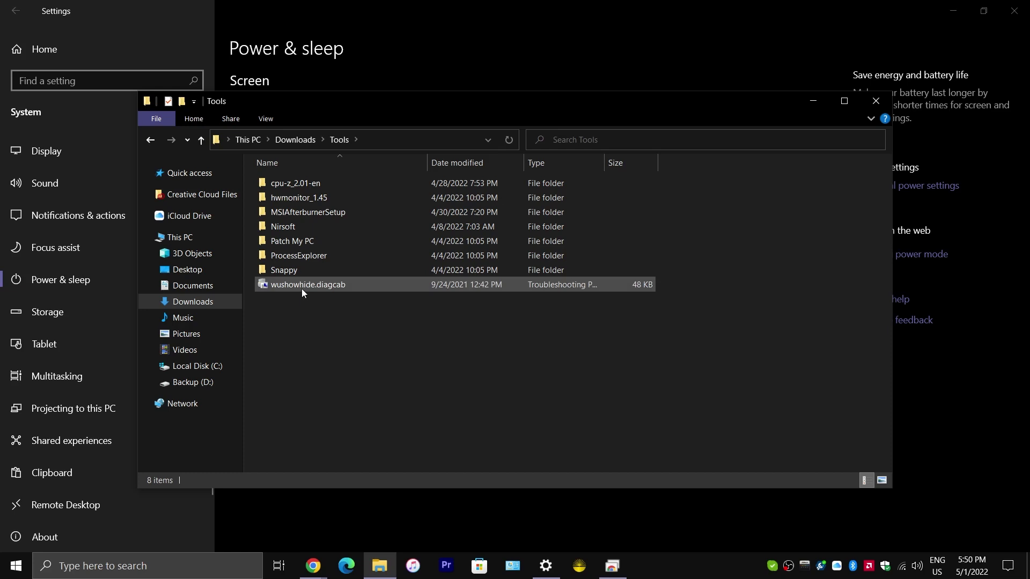
- Run wushowhide.diagcab, scan for updates, choose Hide updates, review the offered driver updates and finish
{"action": "double_click", "coordinate": [298, 285]}
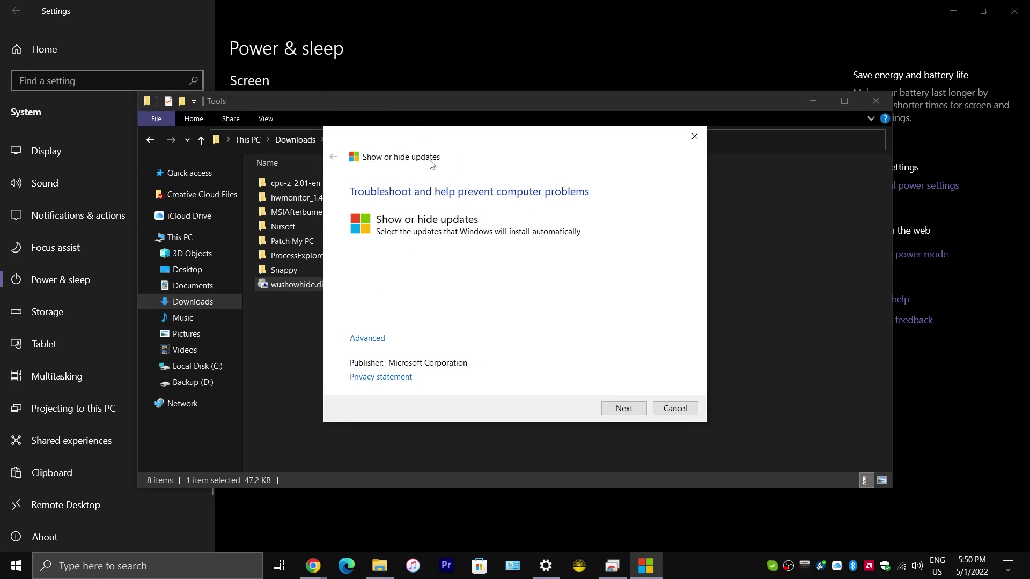
{"action": "left_click", "coordinate": [363, 342]}
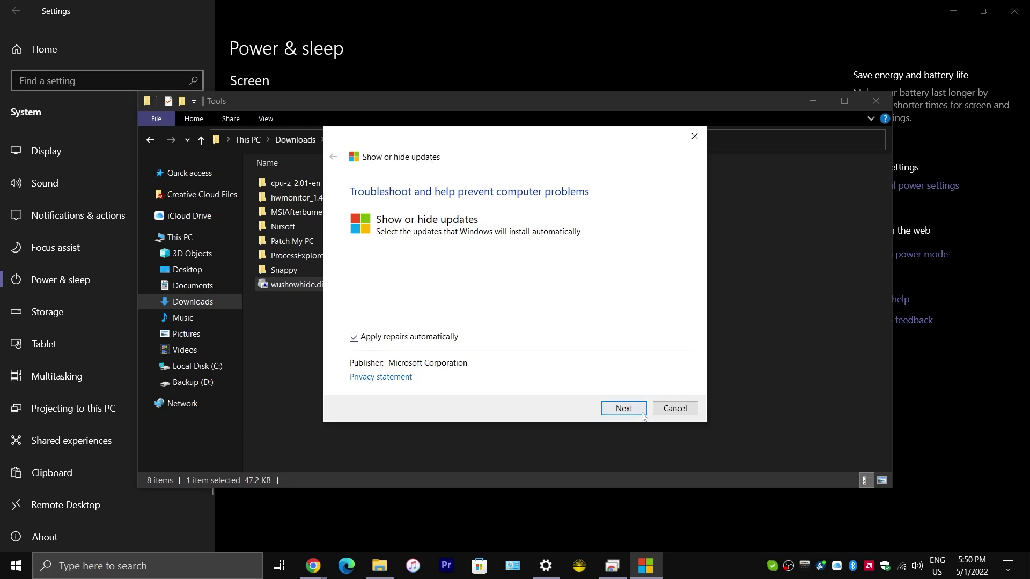
{"action": "left_click", "coordinate": [641, 411]}
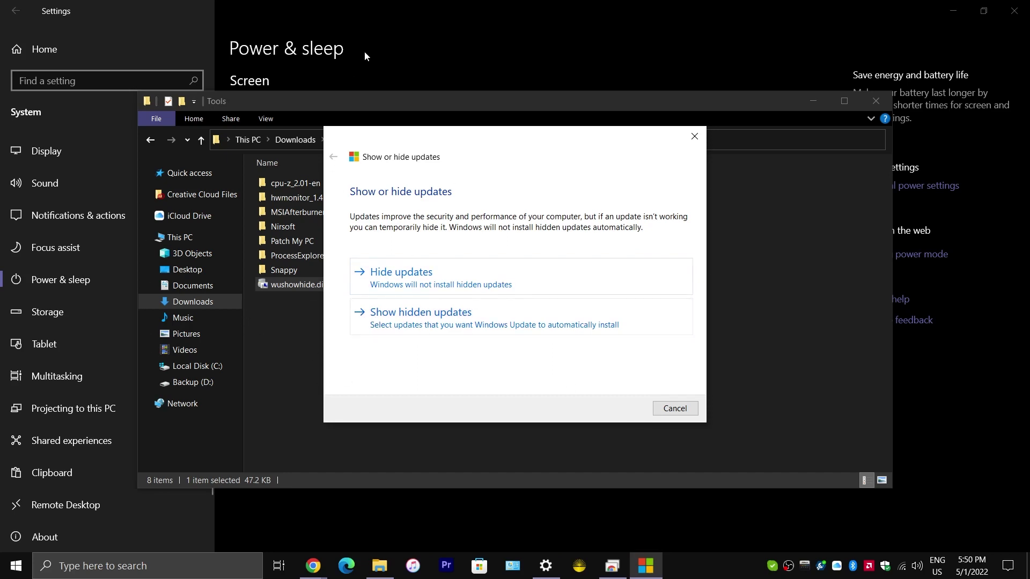
{"action": "left_click", "coordinate": [405, 274]}
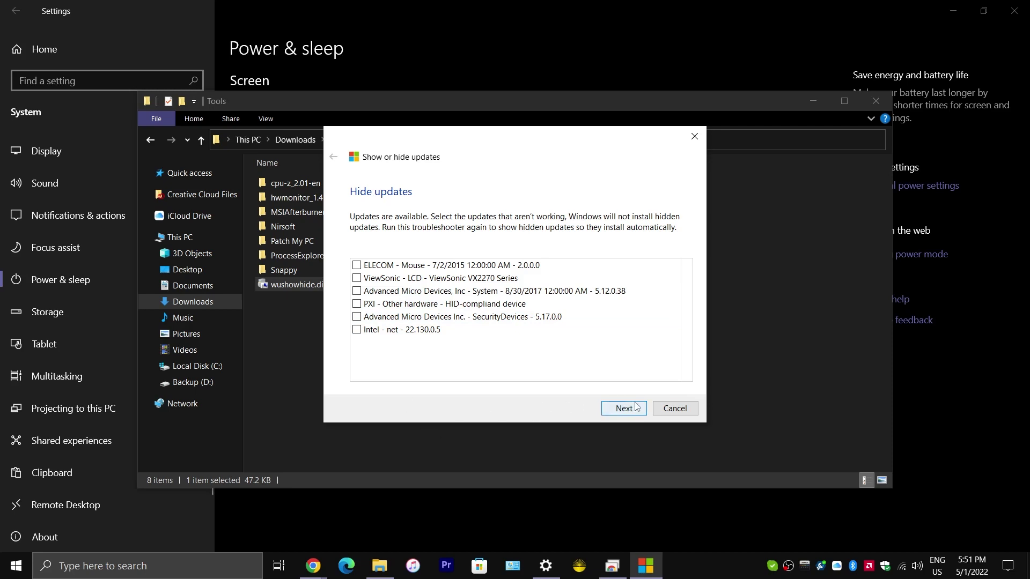
{"action": "left_click", "coordinate": [695, 137]}
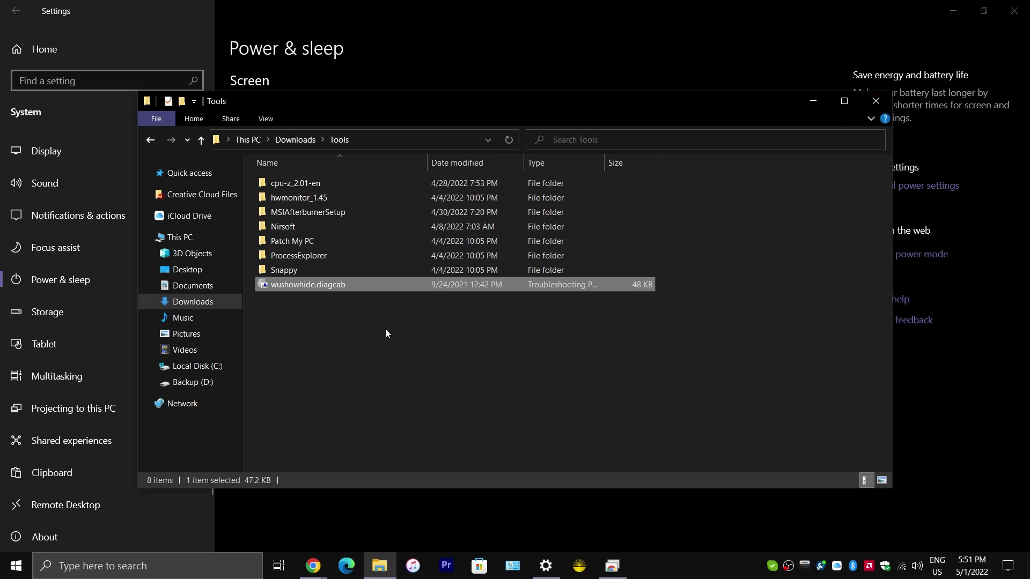
- Navigate to Desktop > [Guru3D.com]-DDU > DDU v18.0.4.9 and launch Display Driver Uninstaller
{"action": "left_click", "coordinate": [205, 303]}
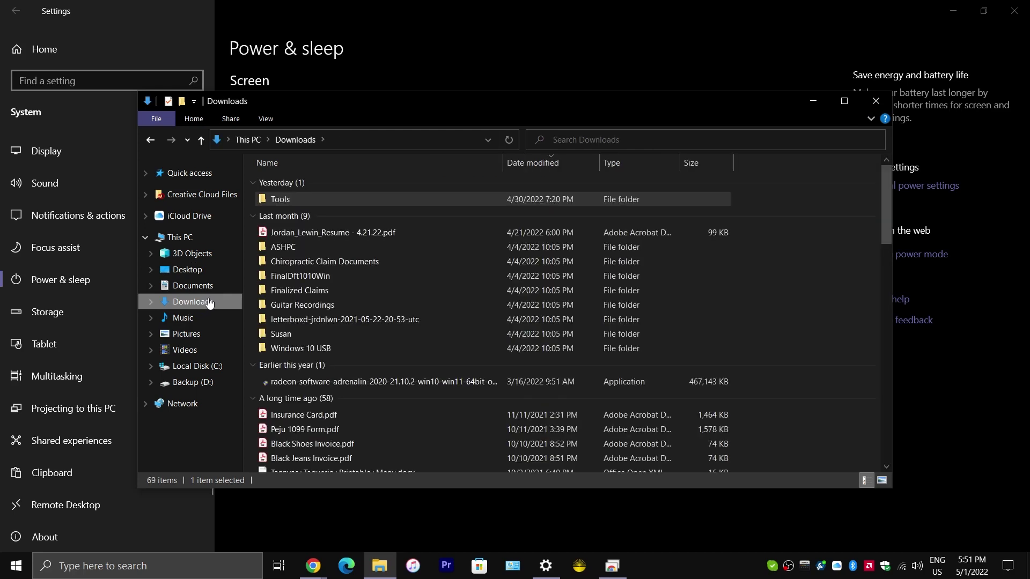
{"action": "left_click", "coordinate": [314, 204]}
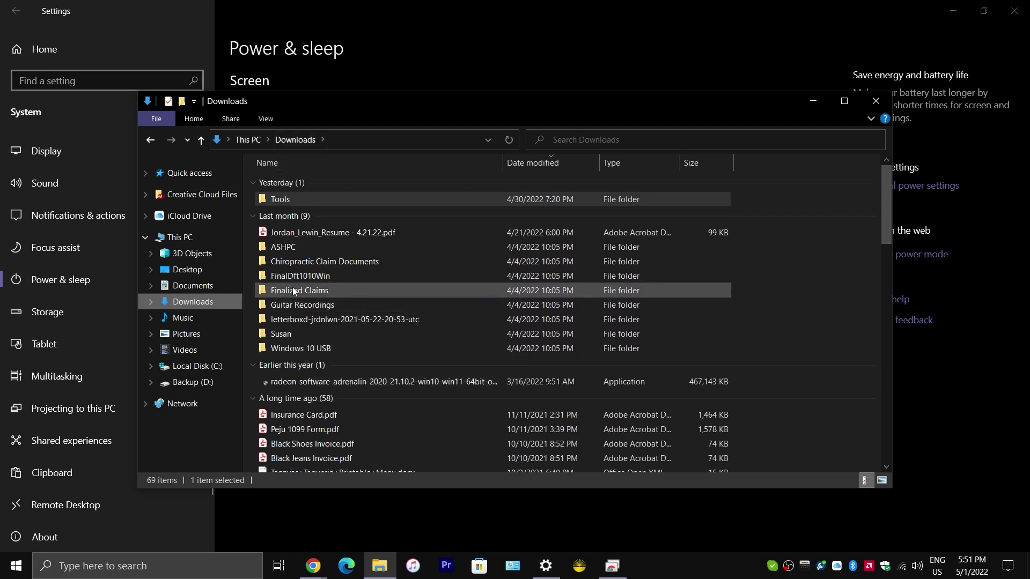
{"action": "left_click", "coordinate": [187, 270]}
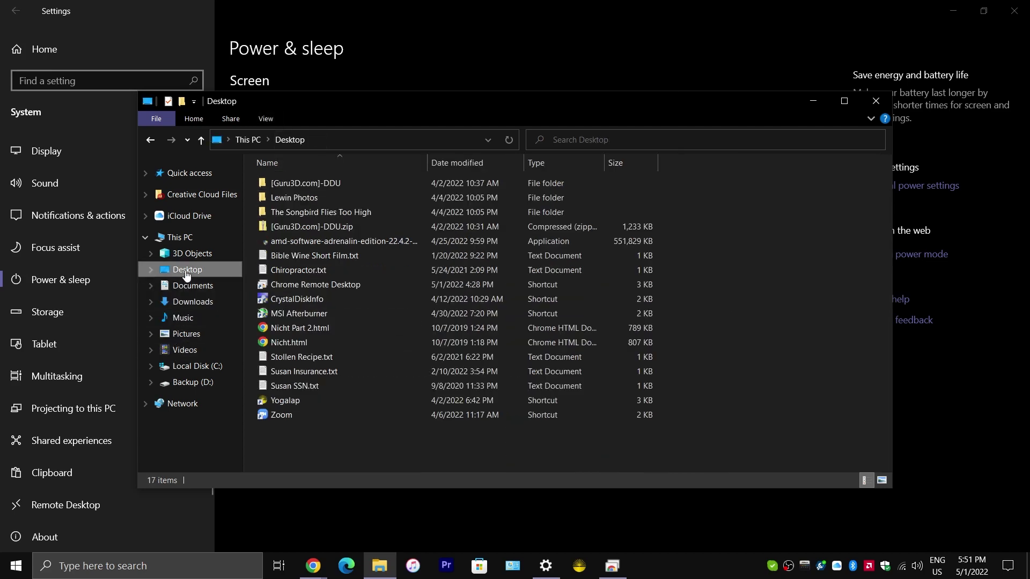
{"action": "double_click", "coordinate": [299, 187]}
{"action": "double_click", "coordinate": [298, 188]}
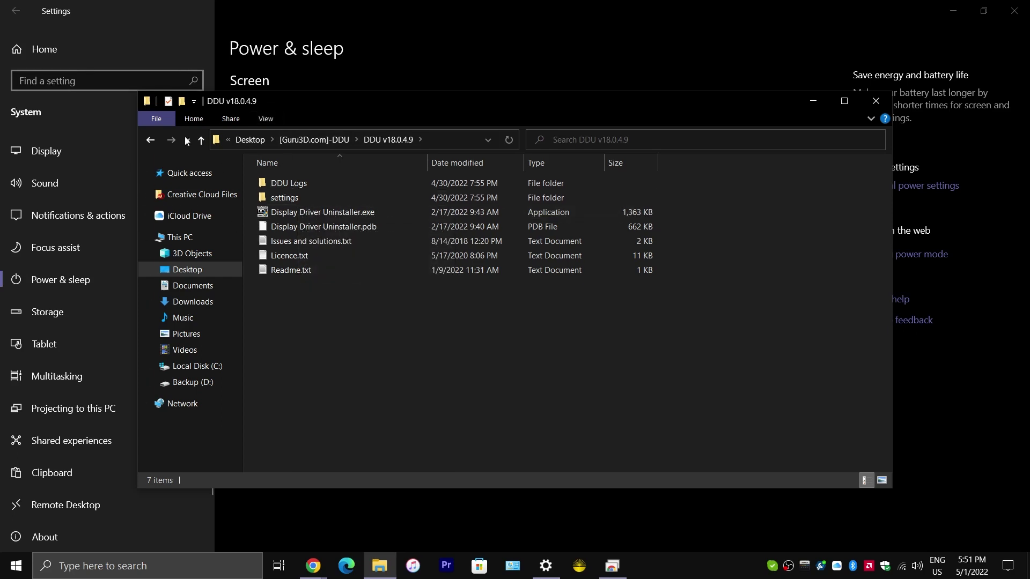
{"action": "left_click", "coordinate": [201, 138]}
{"action": "left_click", "coordinate": [320, 215]}
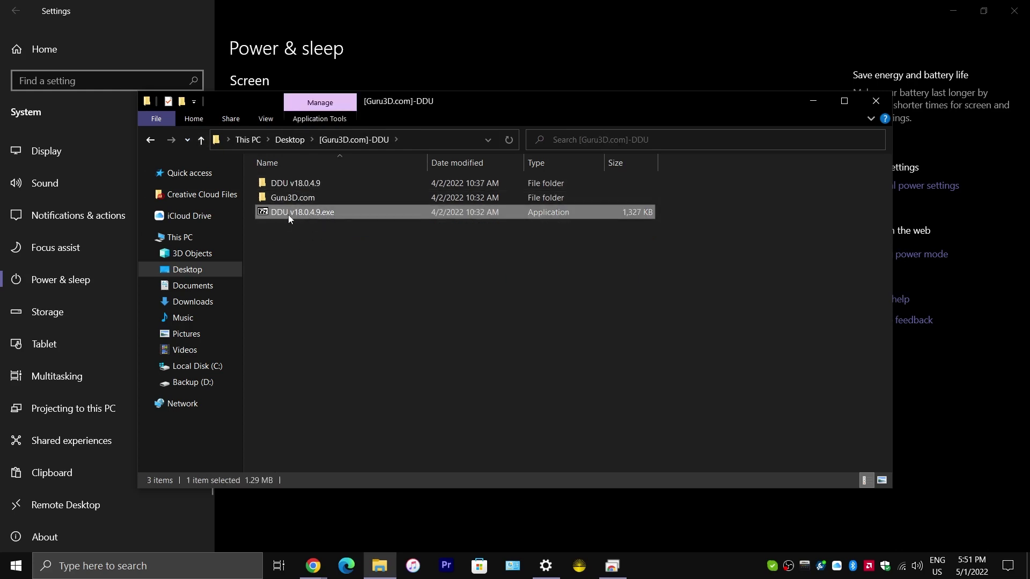
{"action": "double_click", "coordinate": [298, 183]}
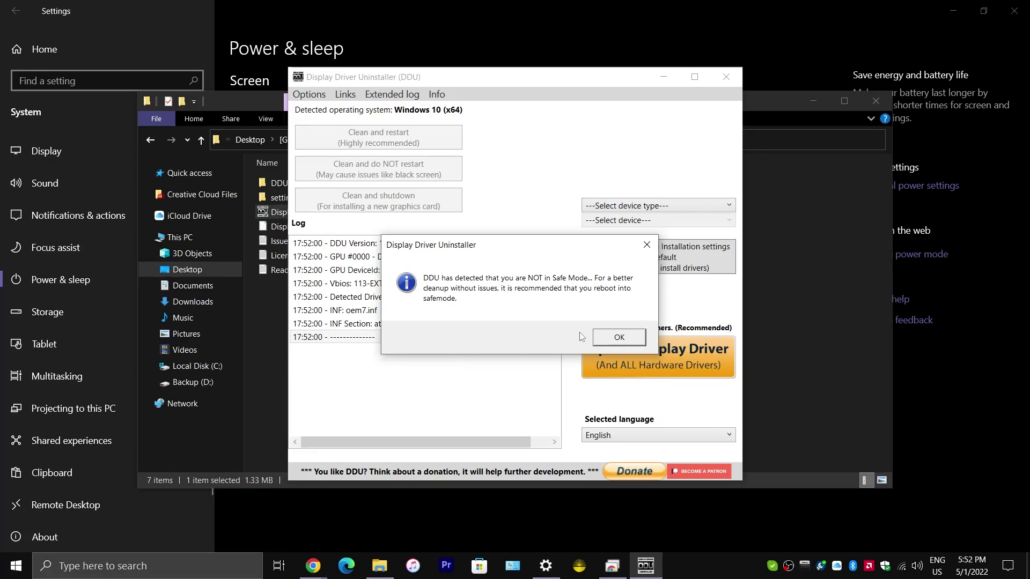
- Dismiss DDU's Safe Mode warning and enable 'Remove the driver/filter AMDKMPFD' in Options
{"action": "left_click", "coordinate": [629, 340]}
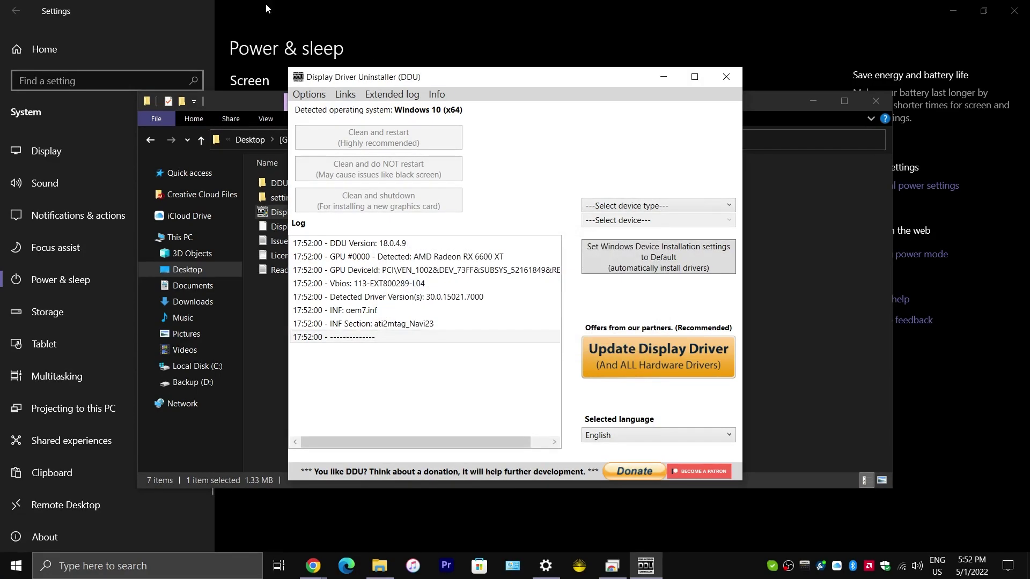
{"action": "left_click", "coordinate": [309, 94]}
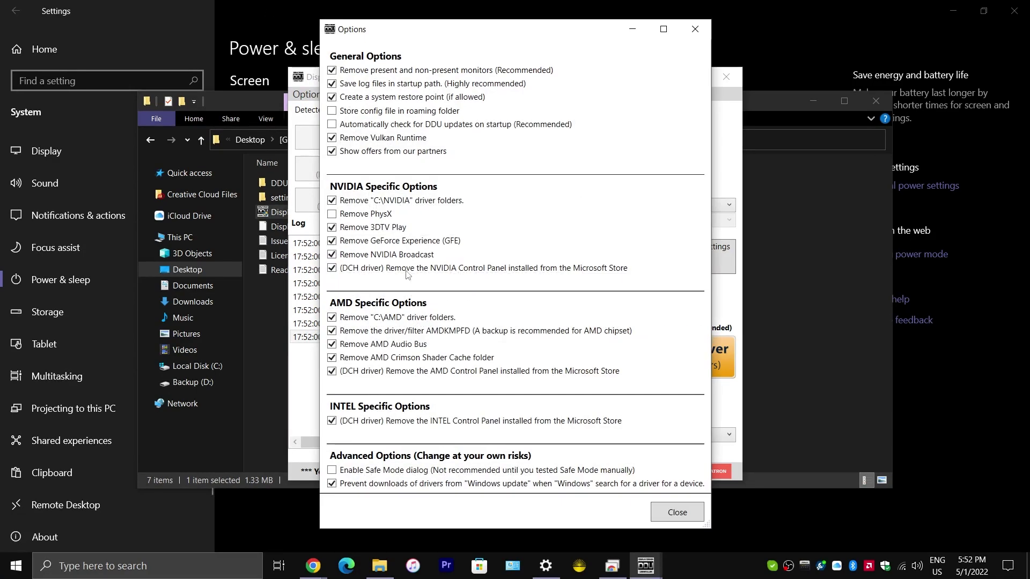
{"action": "left_click", "coordinate": [331, 330]}
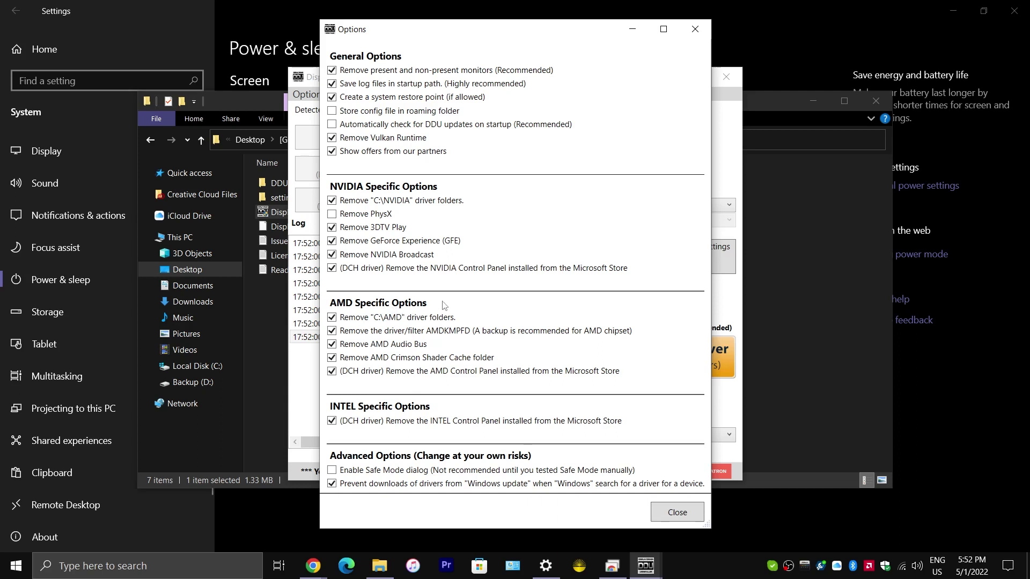
{"action": "left_click", "coordinate": [332, 330]}
{"action": "left_click", "coordinate": [332, 333]}
{"action": "mouse_move", "coordinate": [333, 486]}
- Close DDU Options and Display Driver Uninstaller, then close the File Explorer window
{"action": "mouse_move", "coordinate": [470, 496]}
{"action": "left_click", "coordinate": [667, 512]}
{"action": "left_click", "coordinate": [721, 70]}
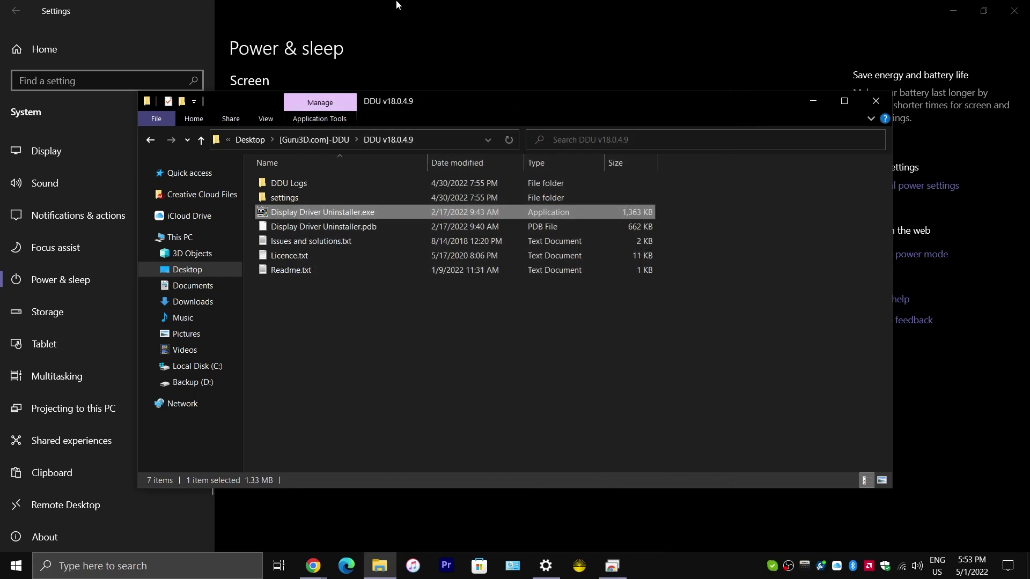
{"action": "left_click", "coordinate": [201, 140]}
{"action": "left_click", "coordinate": [876, 103]}
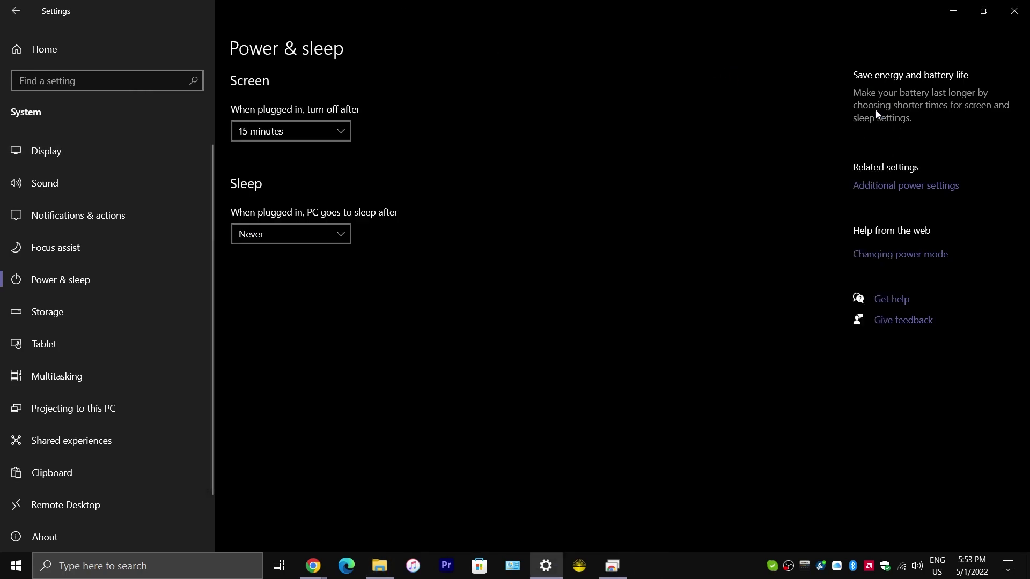
- Return to Chrome's RX 6600 XT support page and scroll to the Windows 10 Adrenalin 22.4.2 download
{"action": "mouse_move", "coordinate": [313, 566]}
{"action": "left_click", "coordinate": [252, 504]}
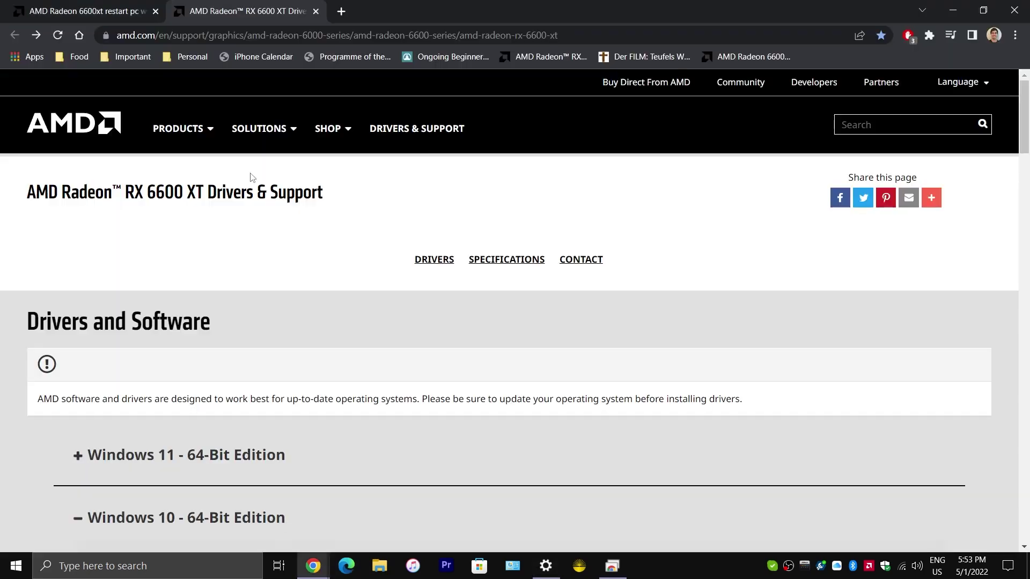
{"action": "scroll", "coordinate": [317, 424], "scroll_direction": "down", "scroll_amount": 3}
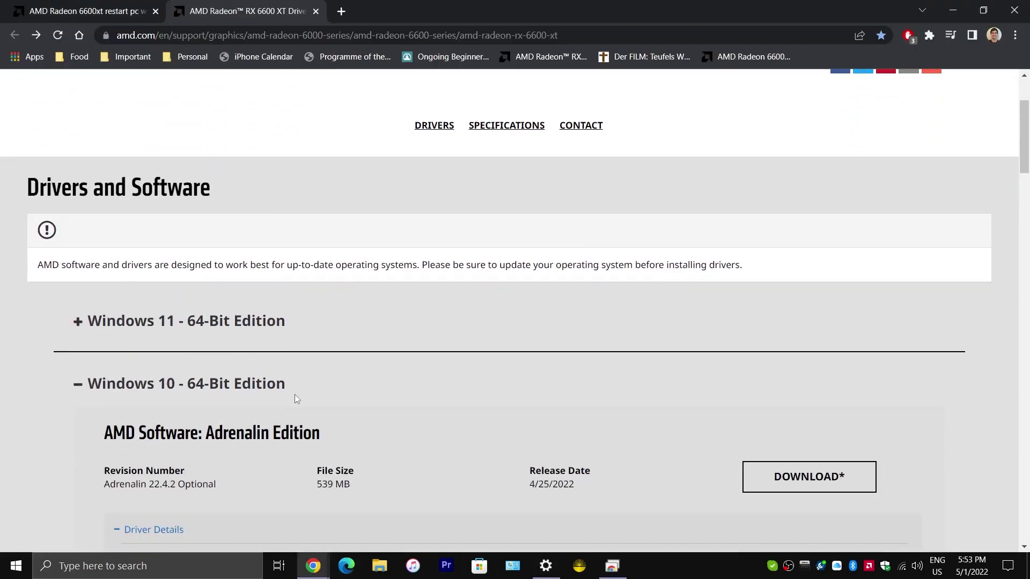